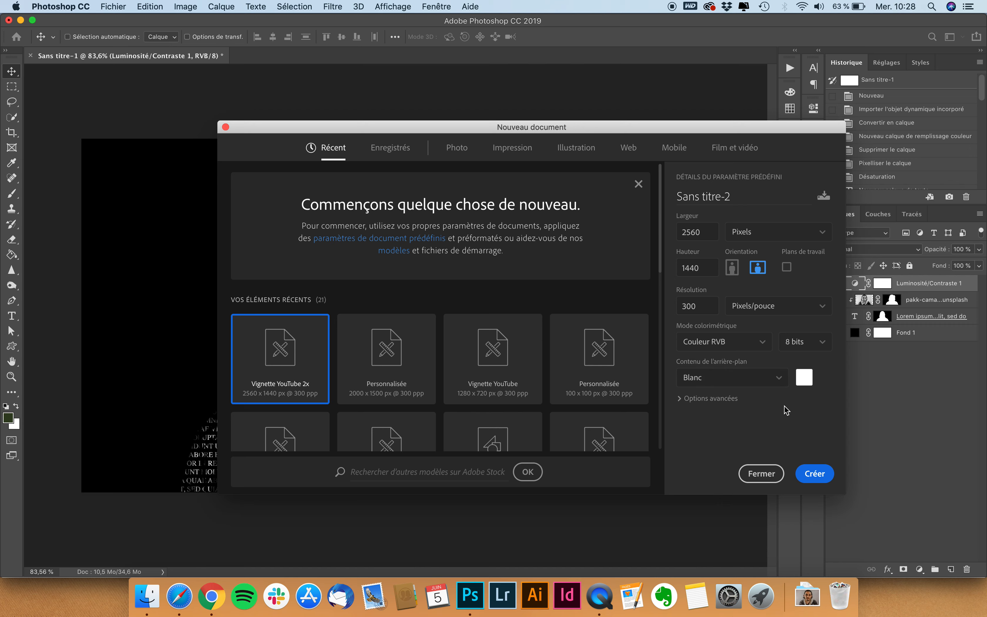
- Create a 2560 × 1440 px, 300 ppi RGB document with a white background and place the Unsplash portrait JPG in its centre
left_click(820, 476)
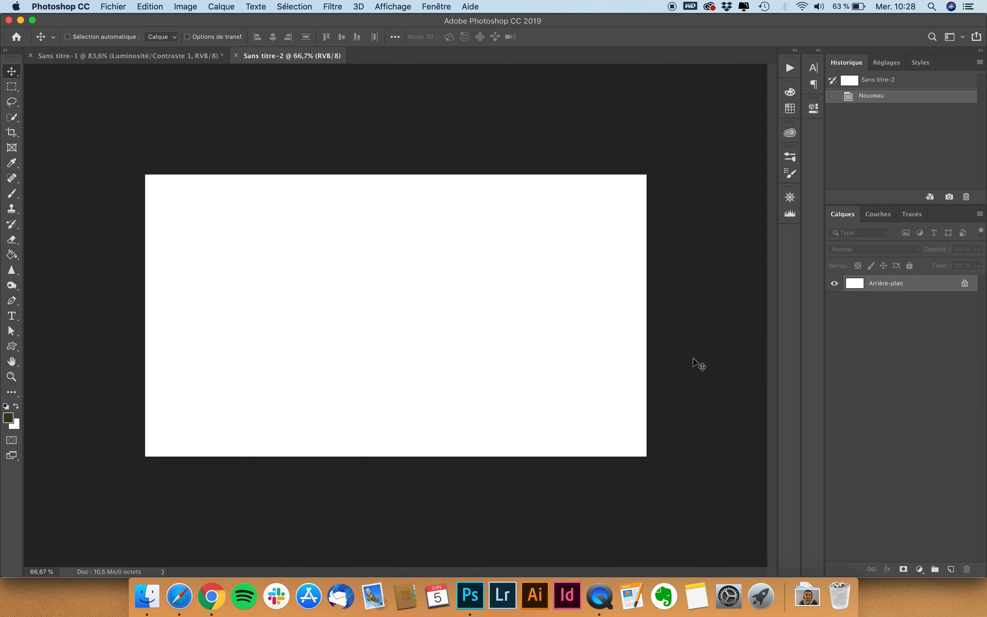
left_click(809, 596)
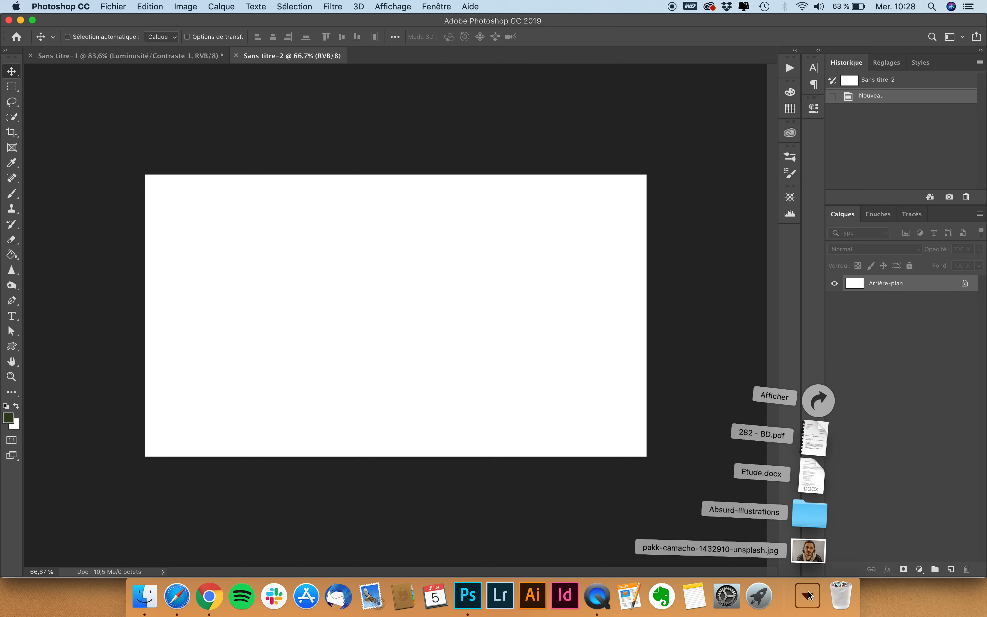
left_click_drag(809, 550, 446, 334)
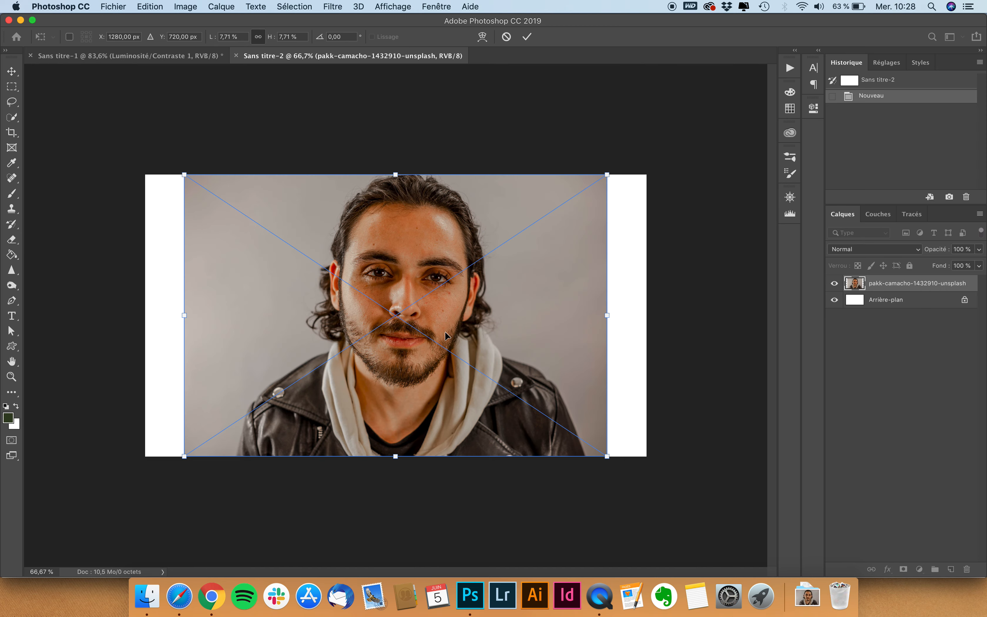
key("Return")
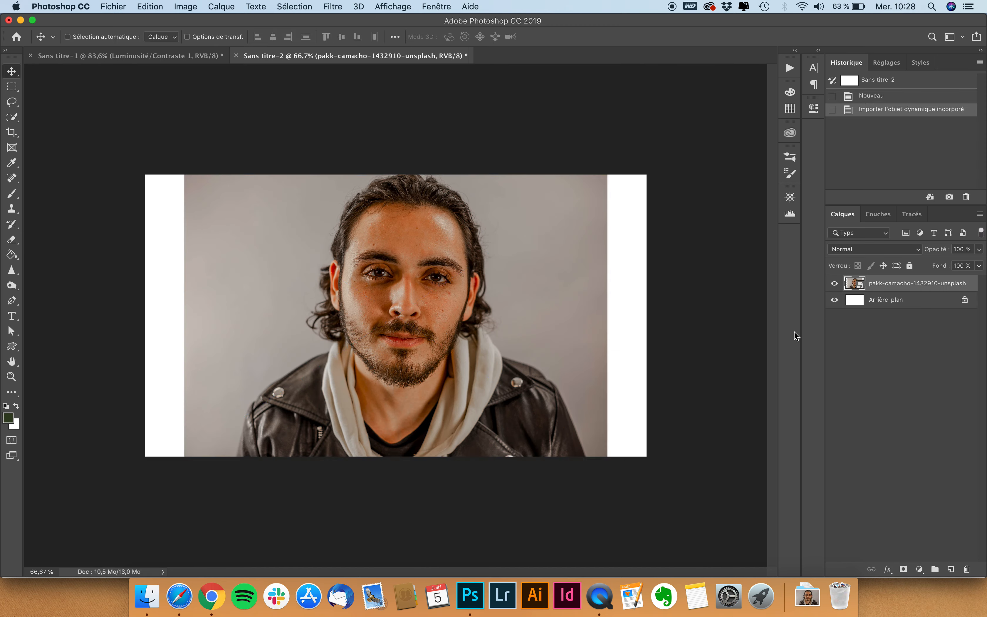
- Convert the locked background into a regular layer and apply a black (000000) Color Overlay to it
left_click(965, 301)
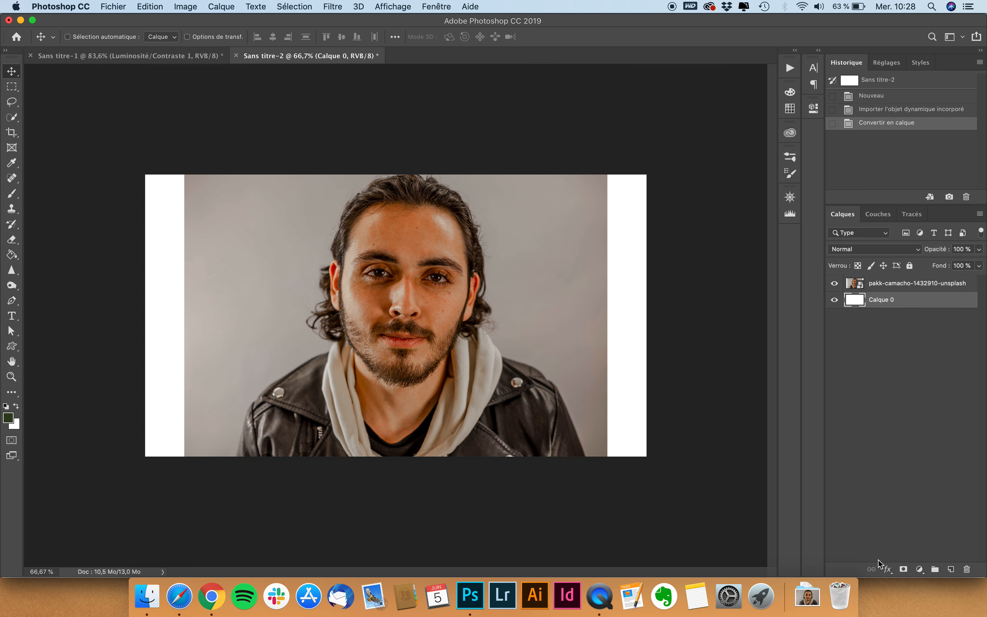
left_click(887, 569)
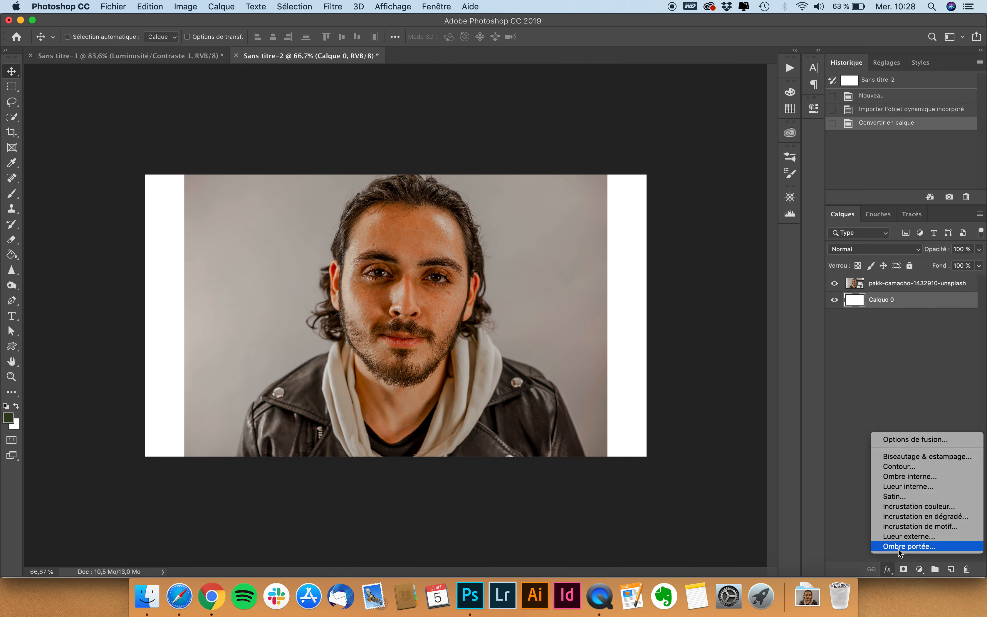
left_click(918, 509)
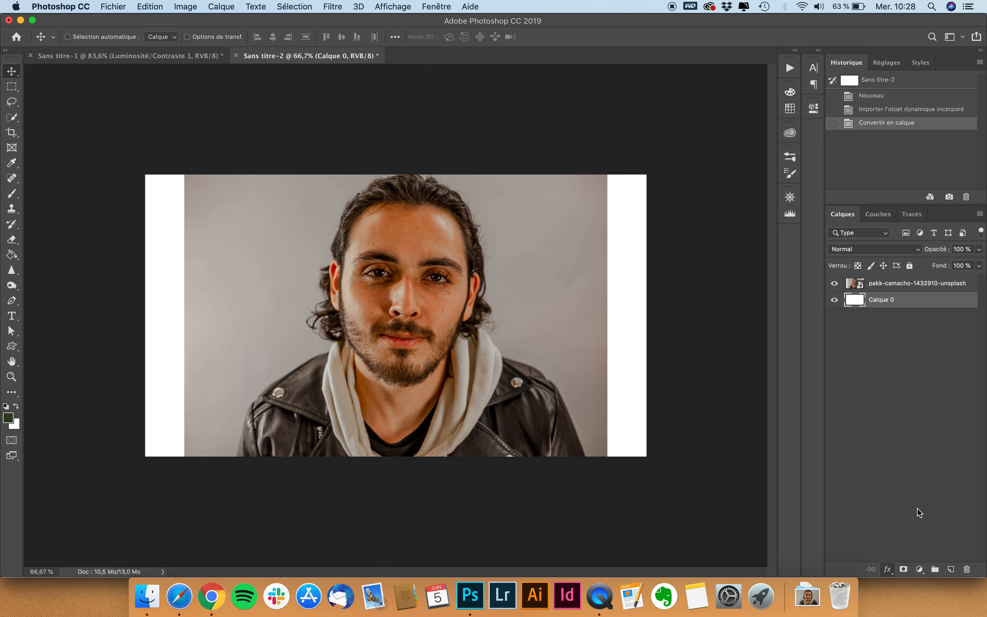
left_click(791, 256)
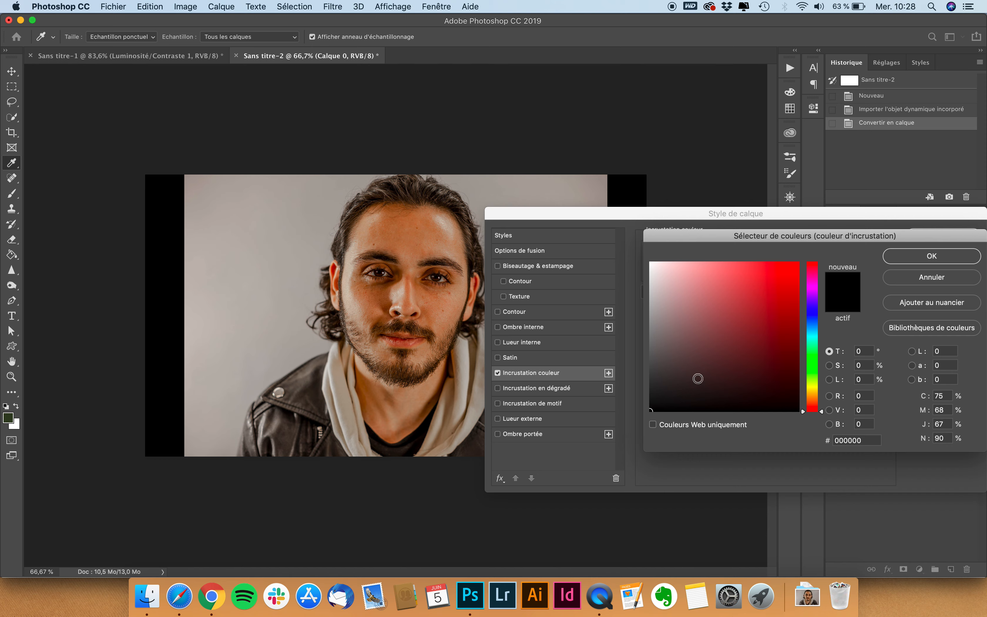
left_click(920, 259)
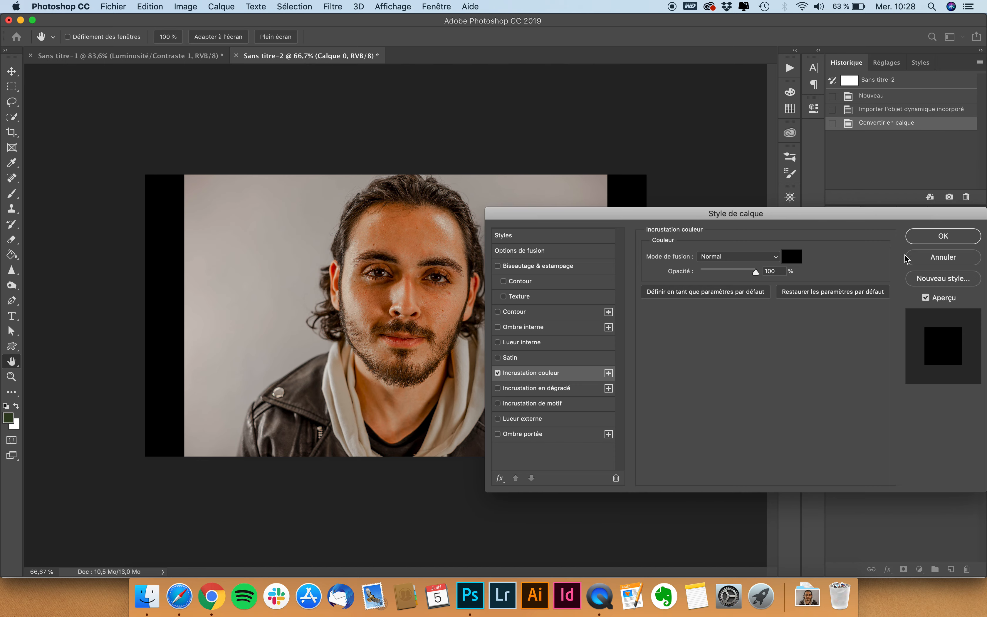
left_click(945, 237)
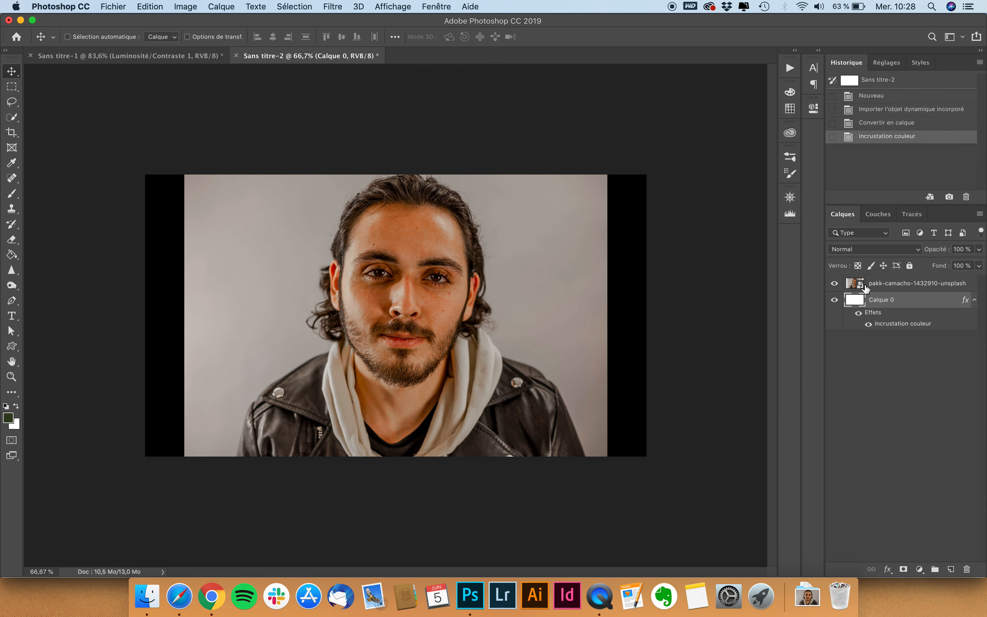
- Apply a Black & White adjustment with the default preset to the portrait layer
left_click(904, 284)
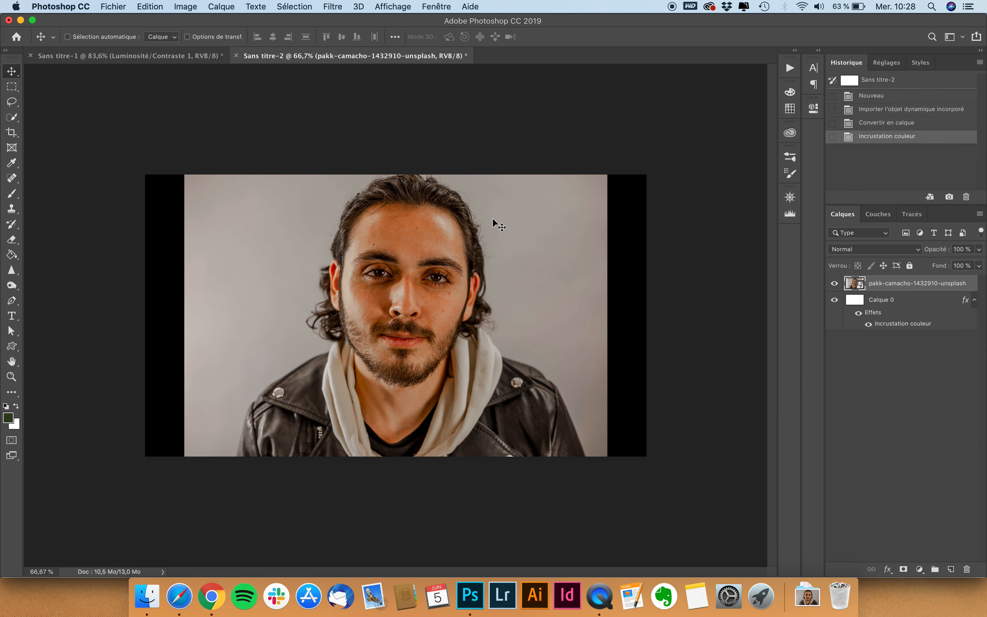
left_click(191, 6)
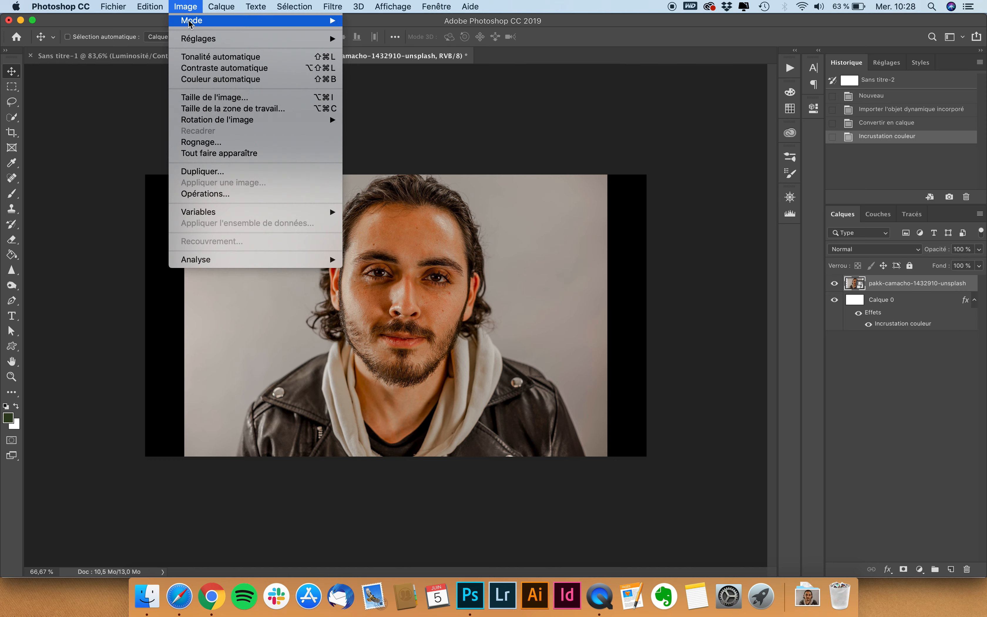
mouse_move(192, 41)
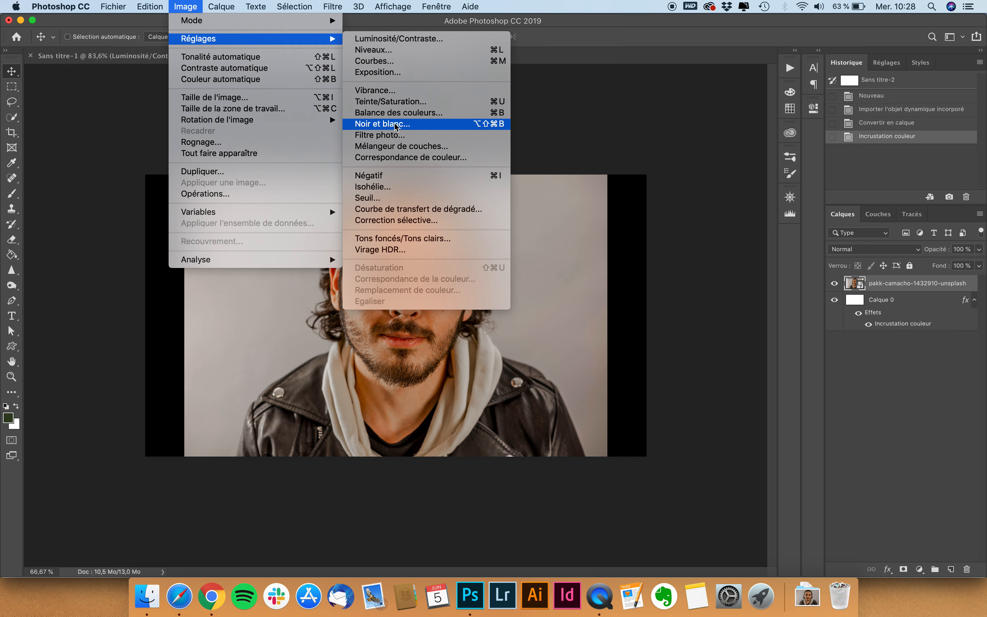
left_click(408, 124)
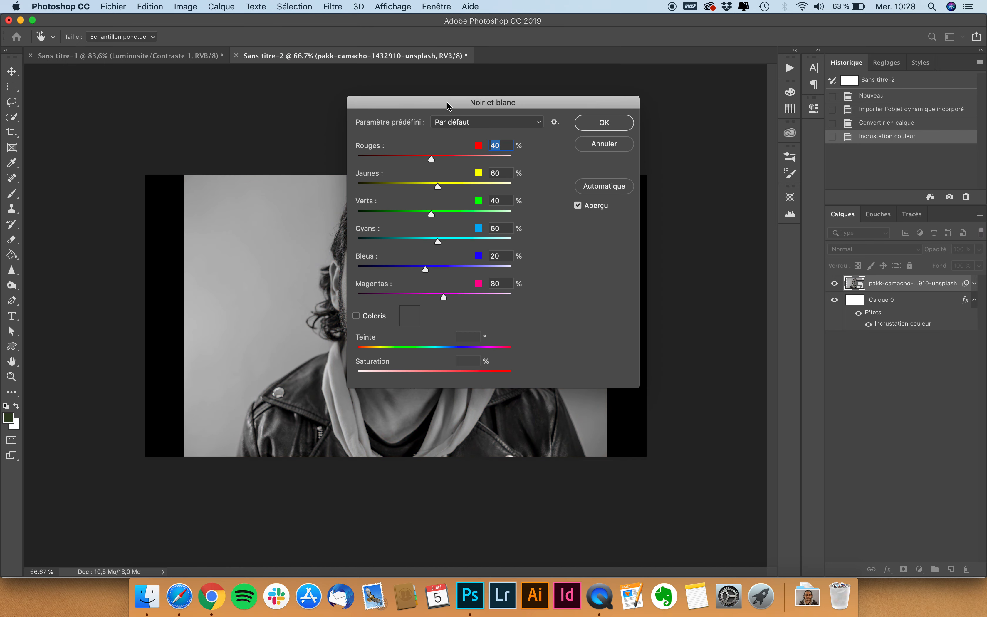
left_click(611, 124)
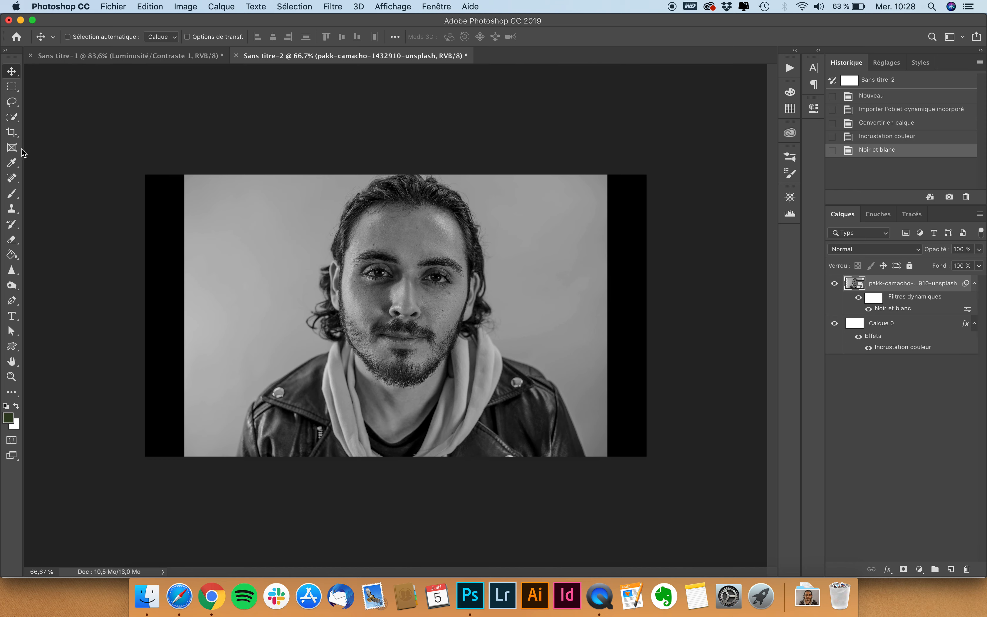
- Select the man in the portrait with Select Subject and turn the selection into a layer mask
left_click(11, 117)
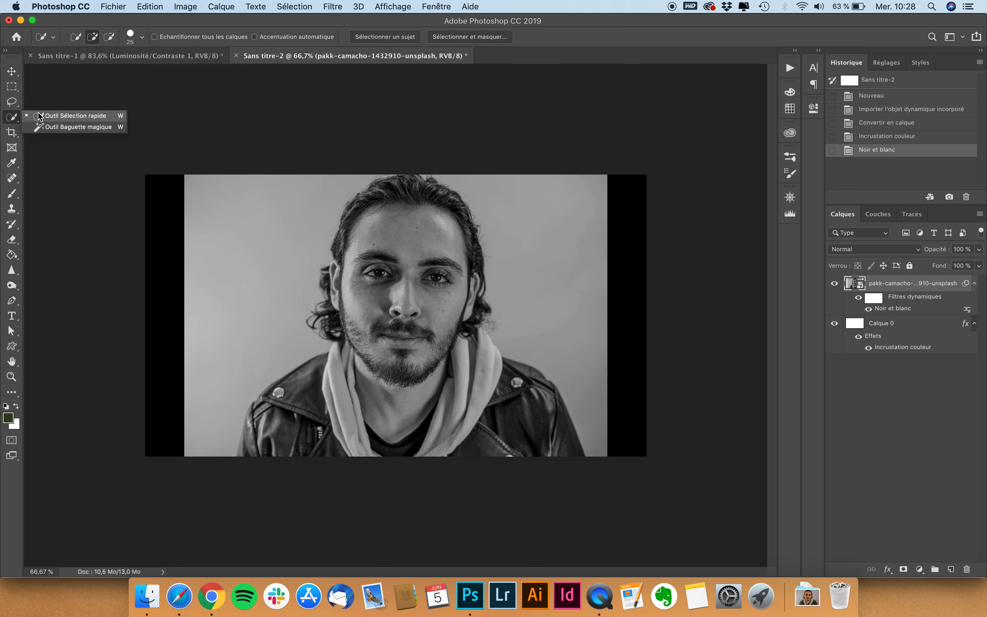
left_click(48, 115)
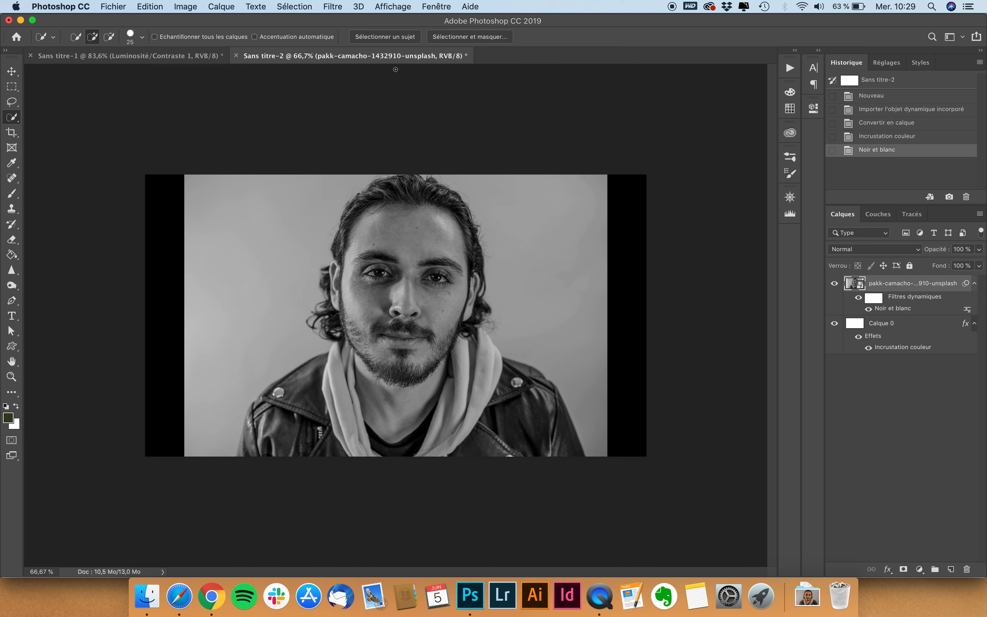
left_click(384, 37)
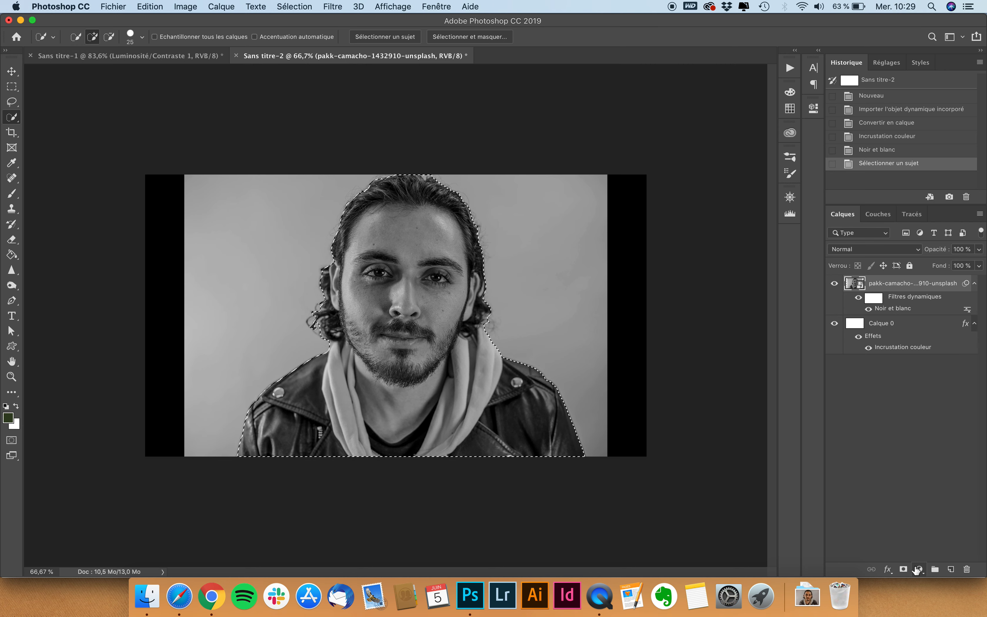
left_click(903, 570)
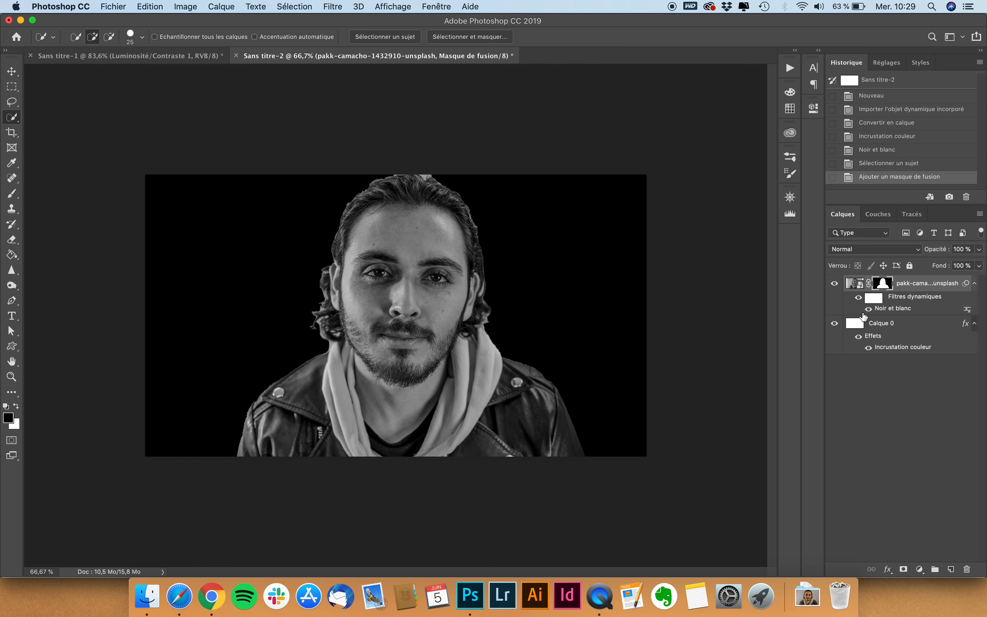
- Create a horizontal paragraph text box above the portrait layer, extending slightly beyond the canvas on all sides
left_click(854, 285)
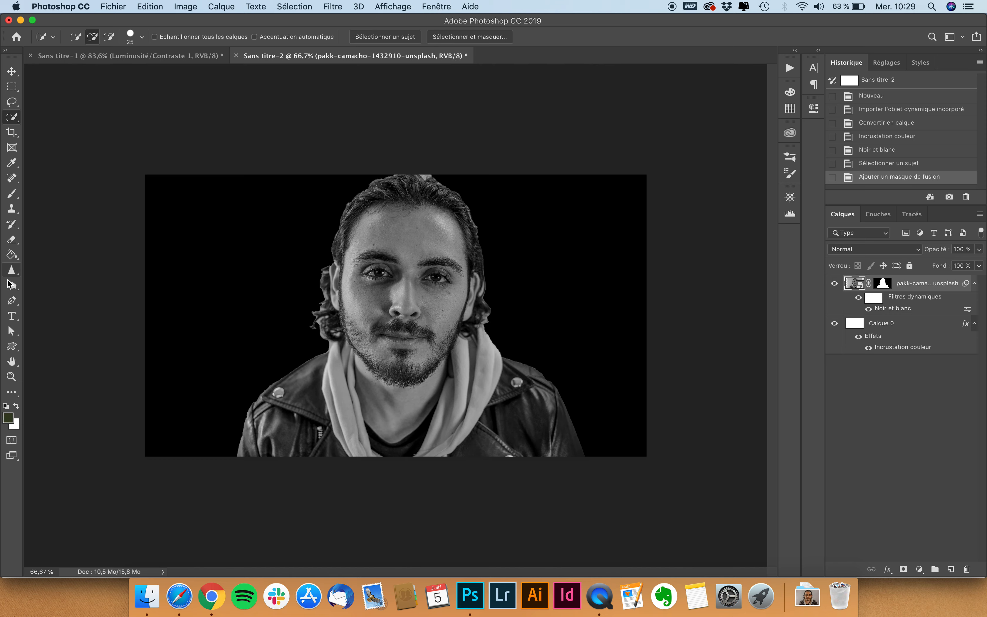
left_click(13, 318)
right_click(13, 318)
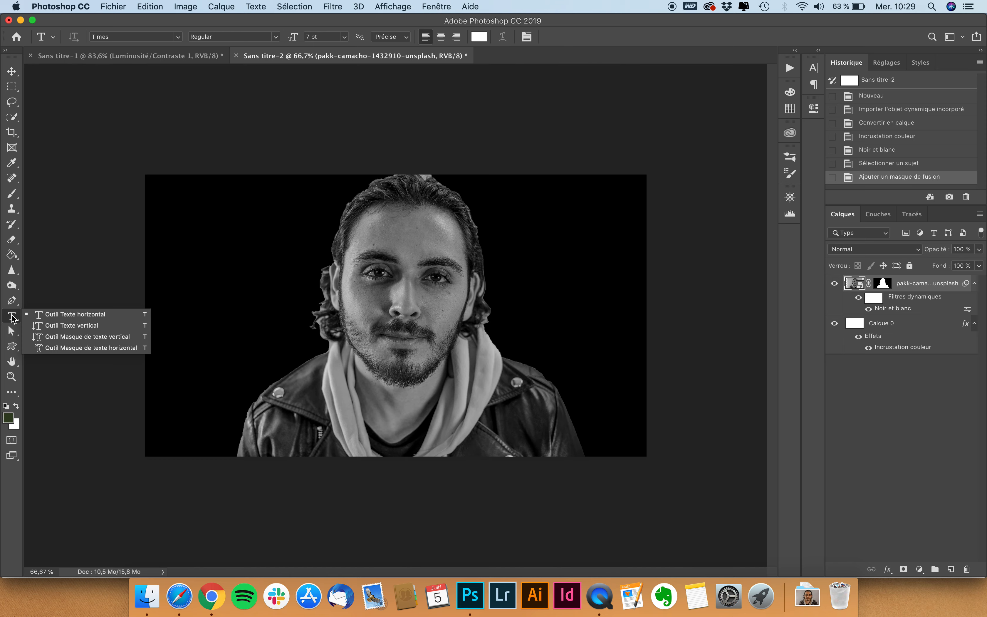
left_click(56, 315)
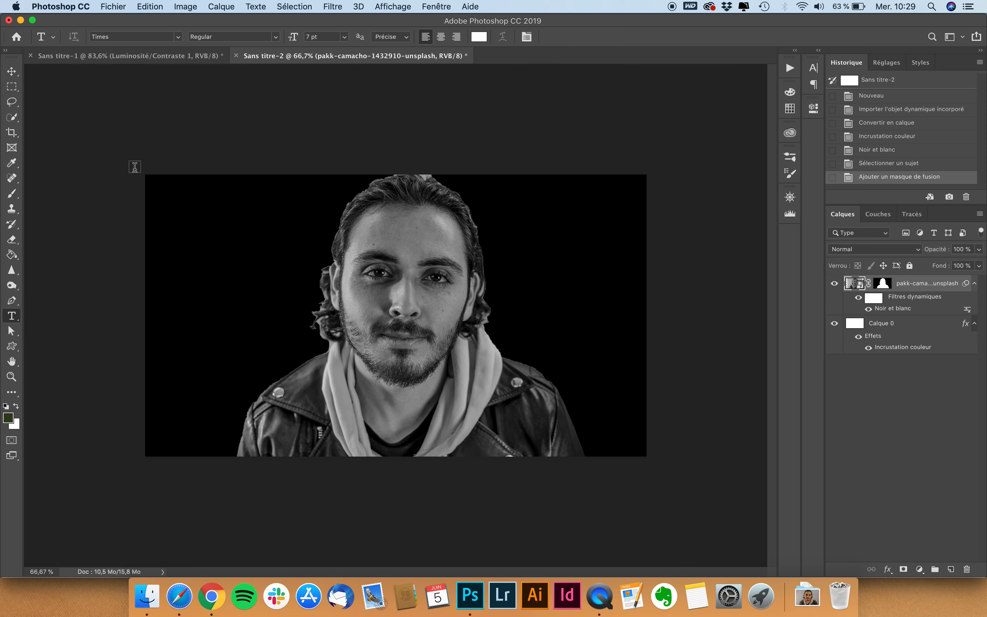
left_click_drag(134, 167, 659, 472)
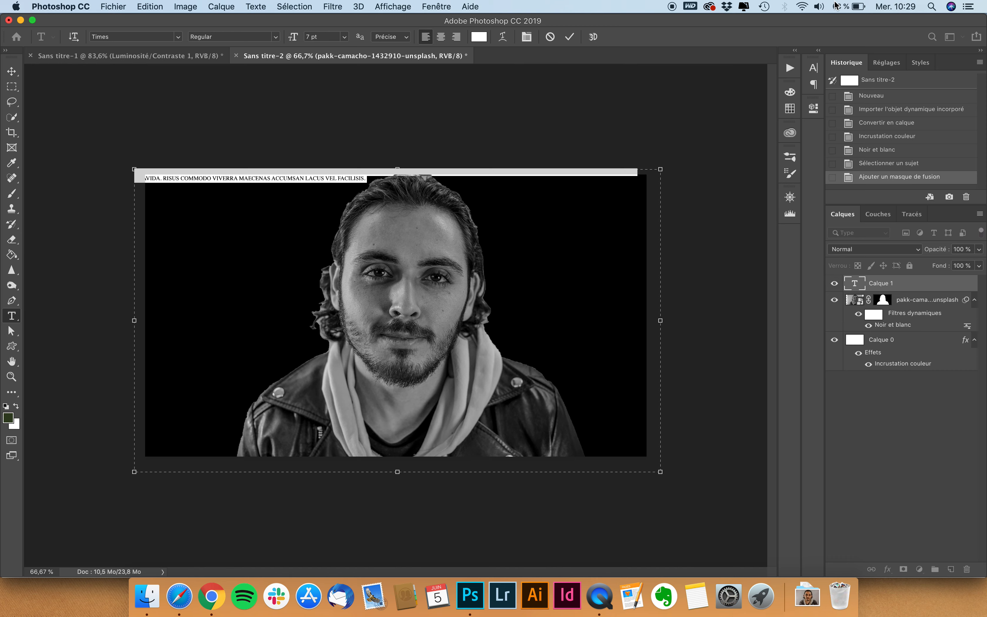
- Open the character settings for the placeholder text and confirm white (ffffff) as its colour
left_click(813, 70)
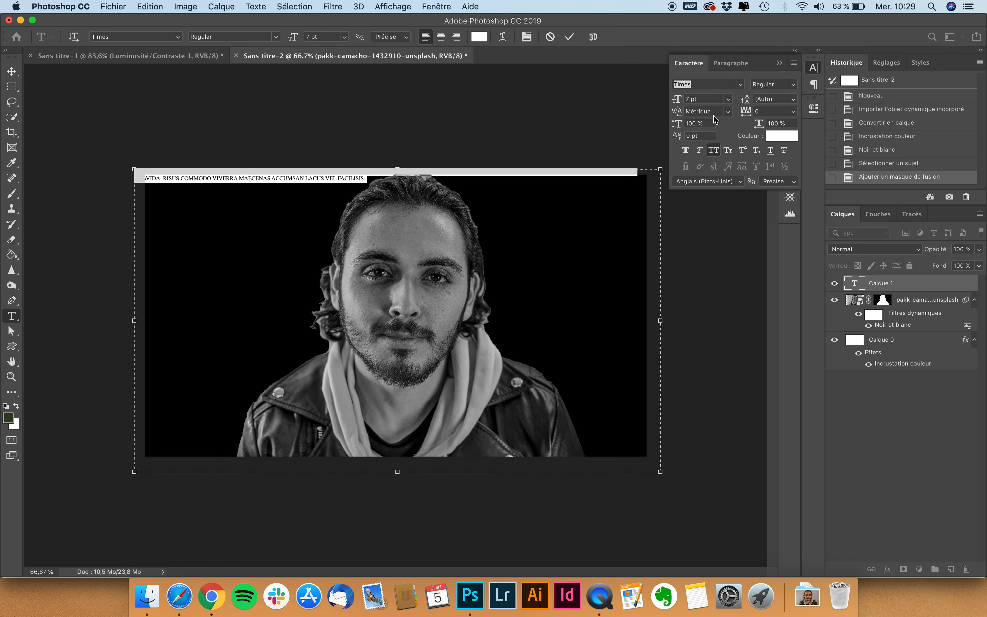
left_click(435, 7)
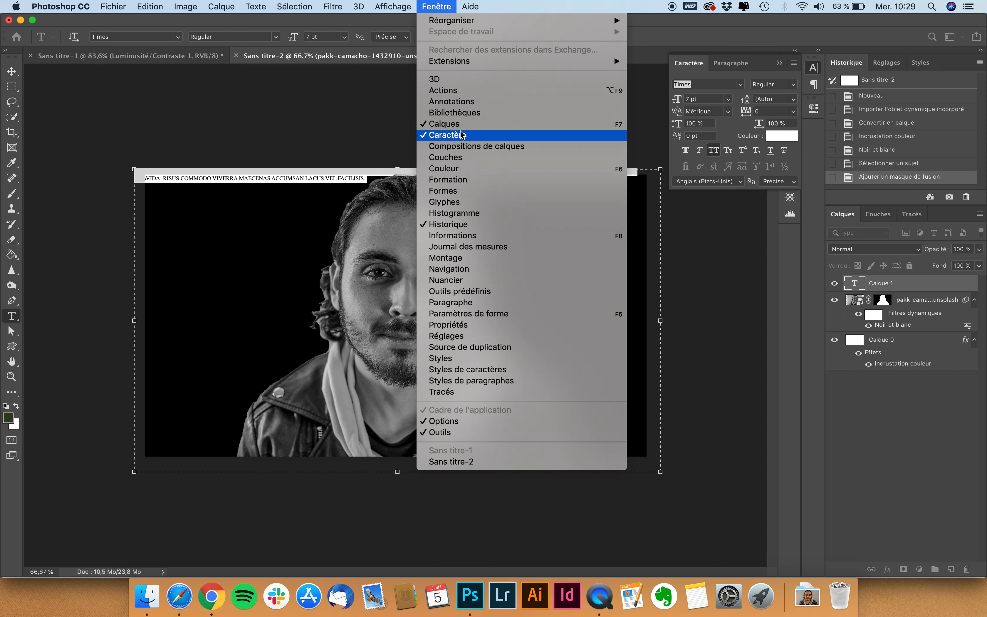
left_click(437, 5)
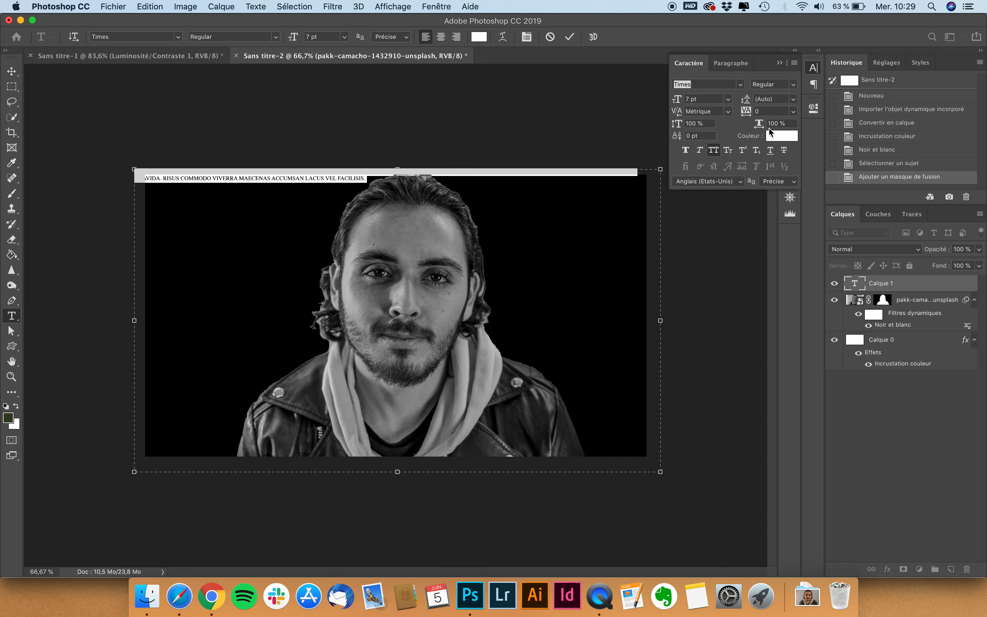
left_click(703, 84)
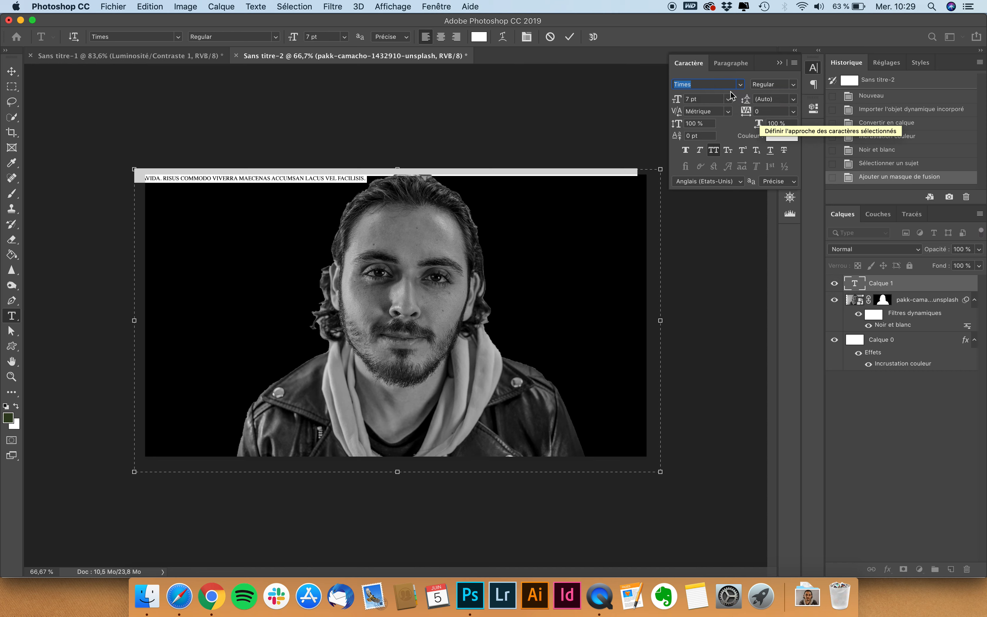
left_click(793, 139)
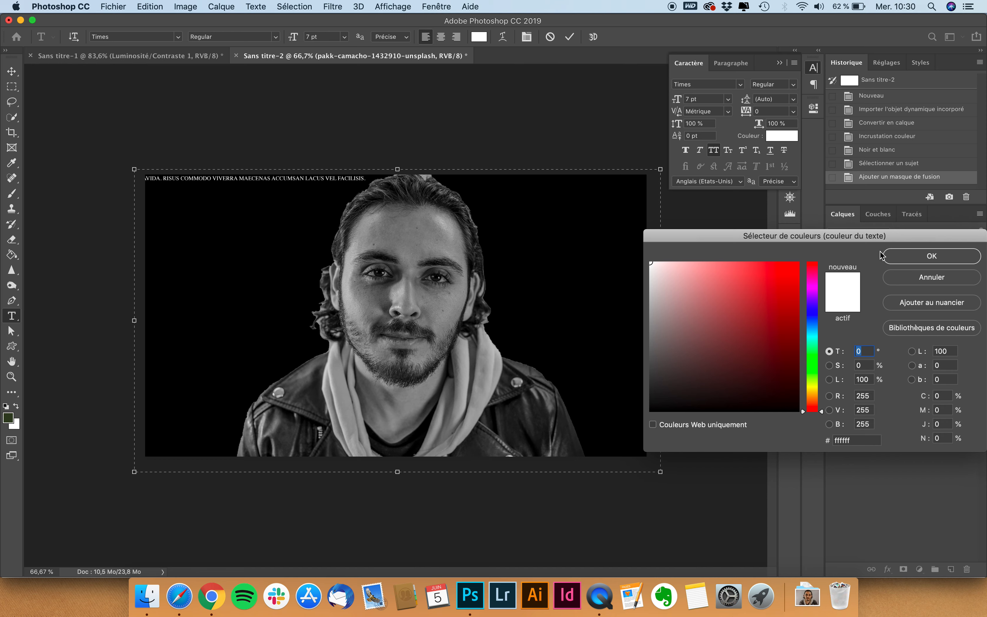
left_click(899, 257)
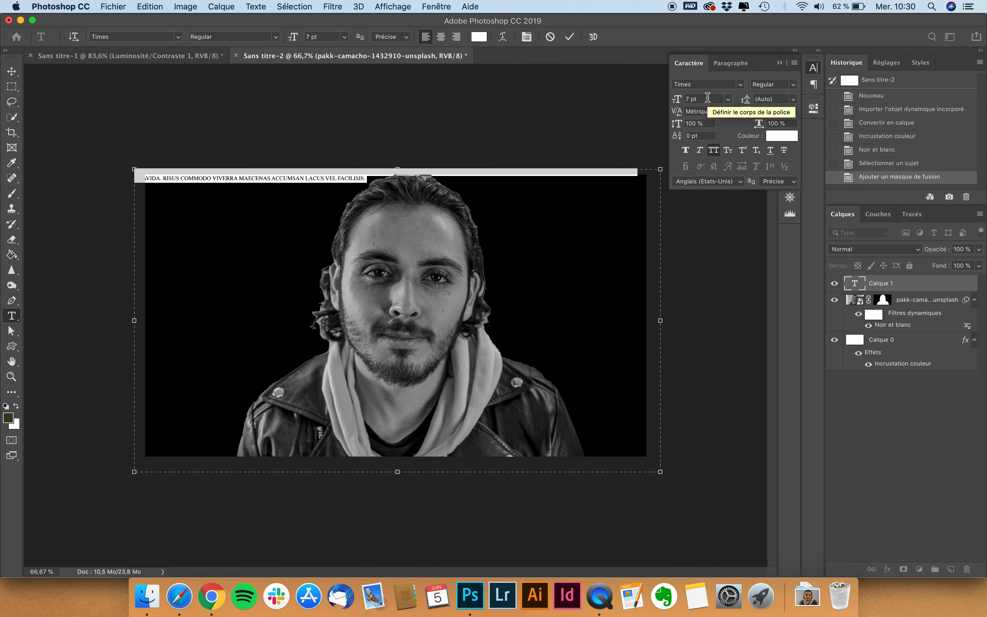
left_click(717, 153)
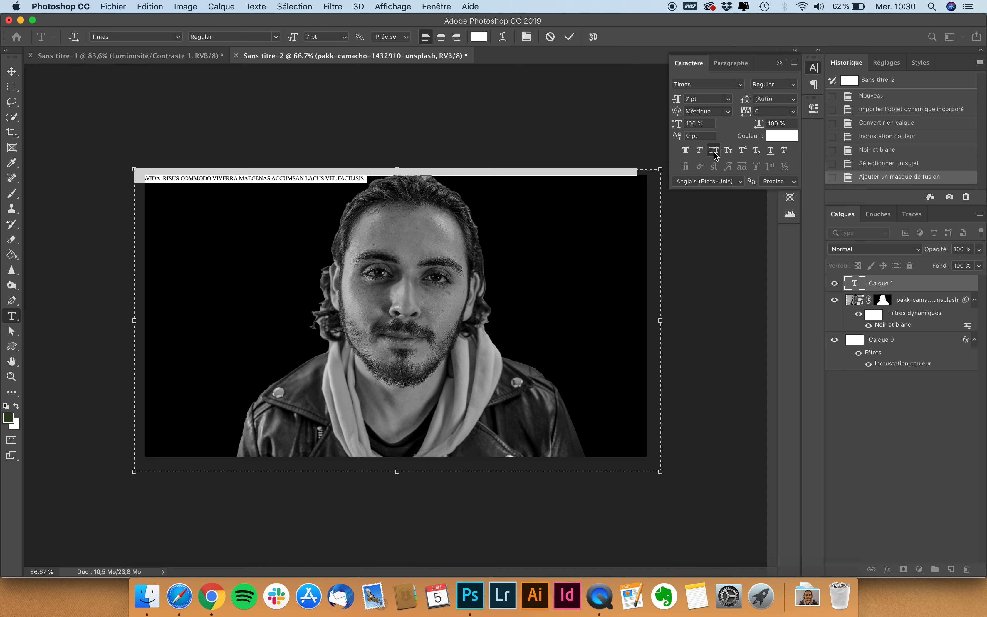
- Set the placeholder text's font size to 6 pt and choose 14 pt leading at its end
double_click(705, 99)
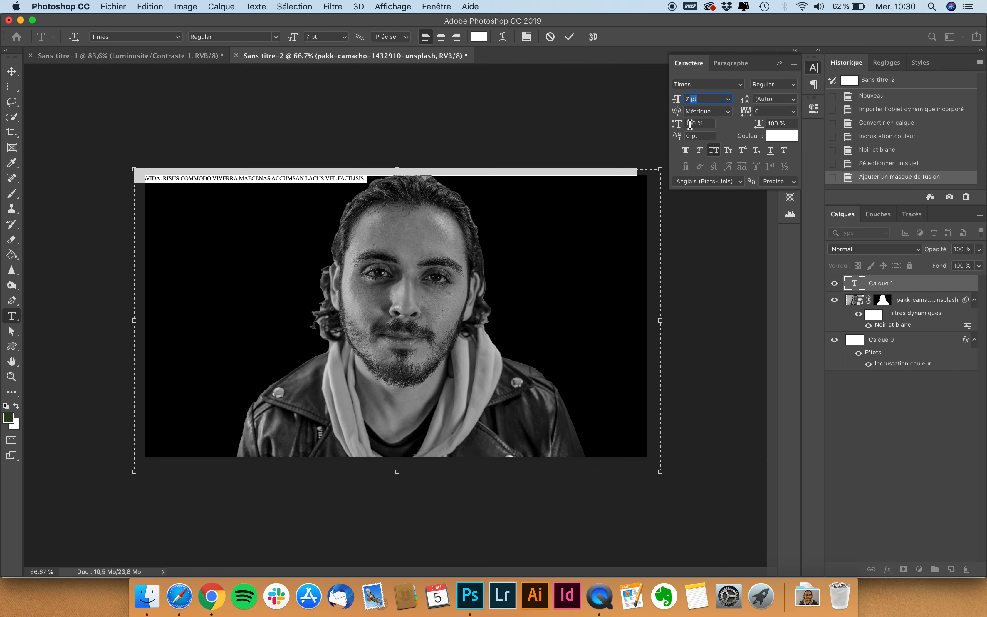
left_click_drag(710, 99, 604, 99)
type("6")
key("Return")
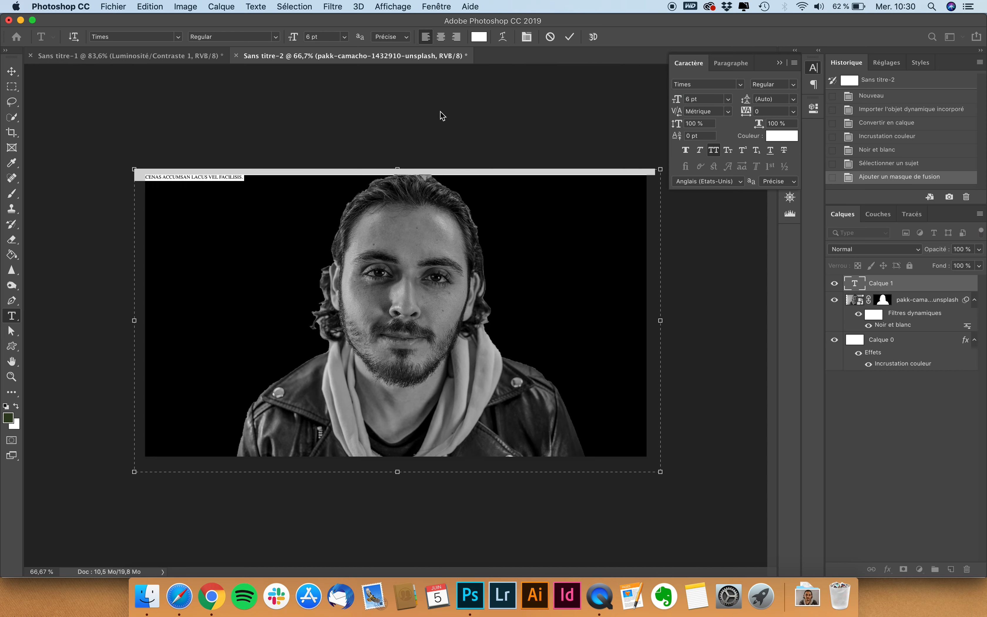
left_click(257, 175)
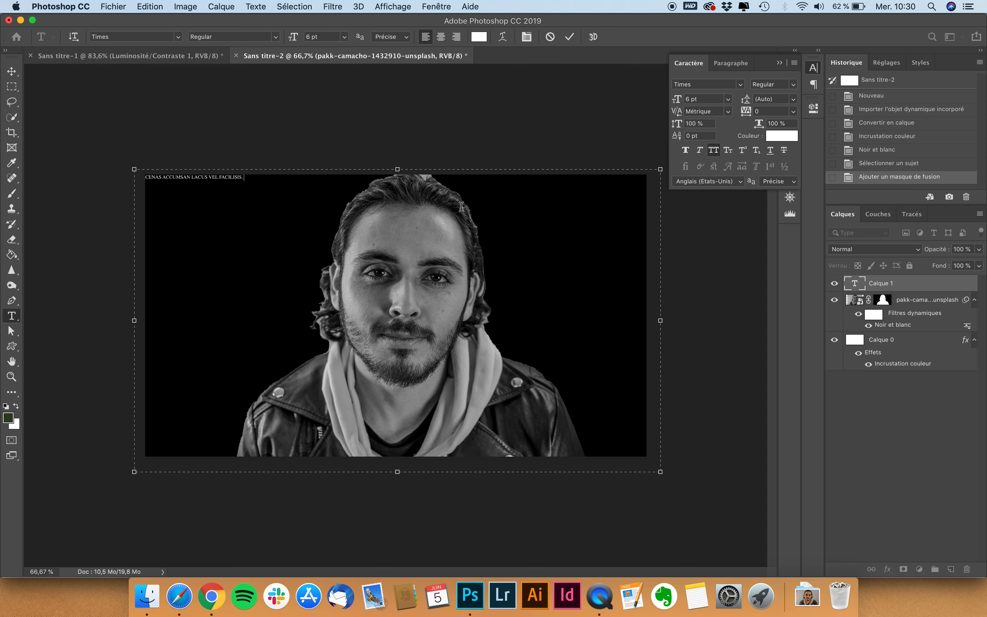
left_click(793, 100)
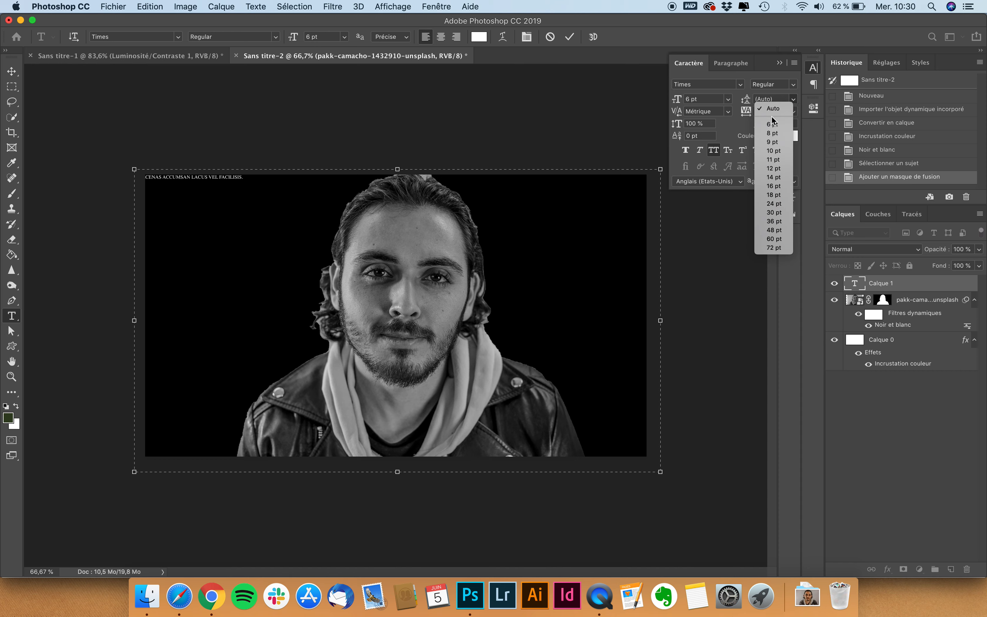
left_click(780, 176)
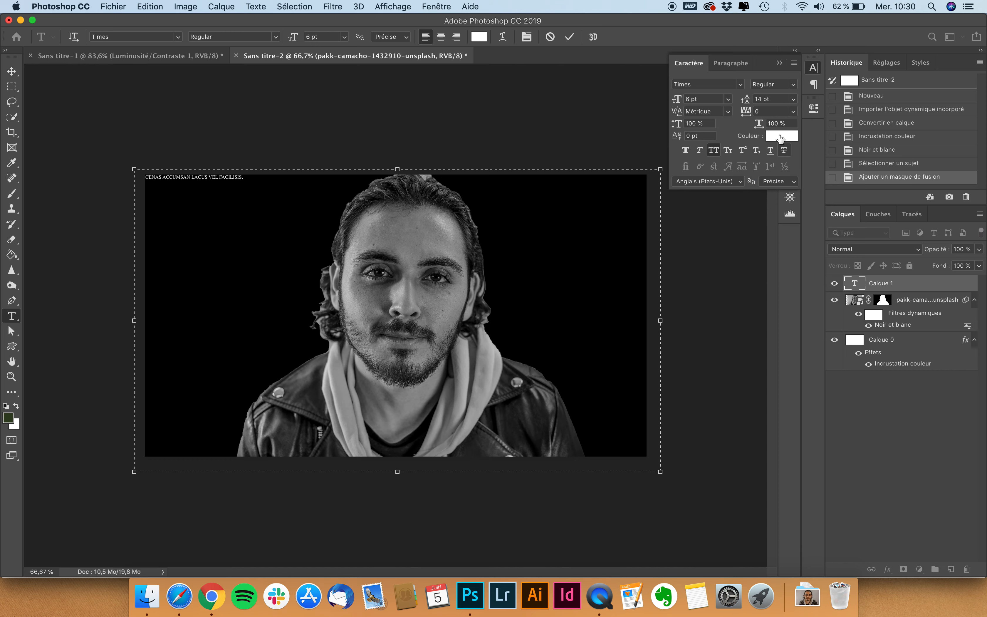
- Set the text leading to Auto and insert the Lorem Ipsum filler text twice after the existing placeholder sentence
left_click(791, 100)
left_click(780, 107)
left_click(257, 6)
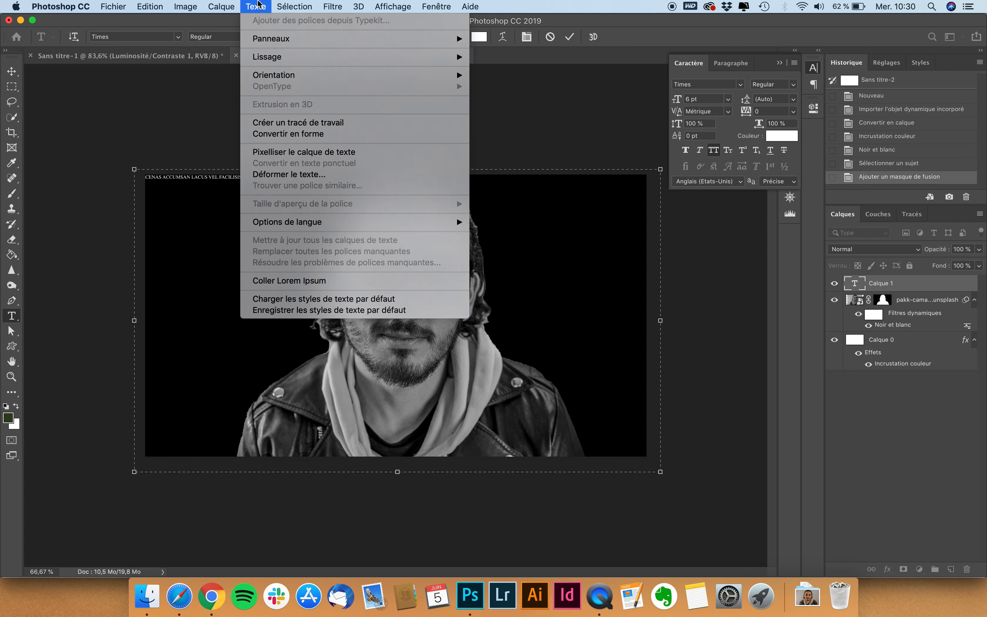
left_click(285, 280)
left_click(253, 6)
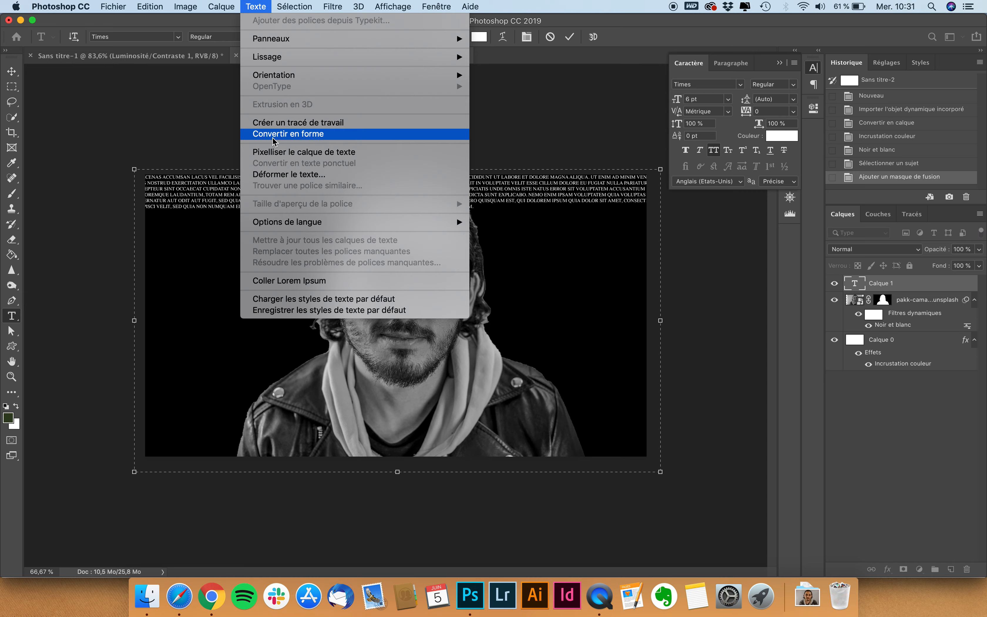
left_click(284, 286)
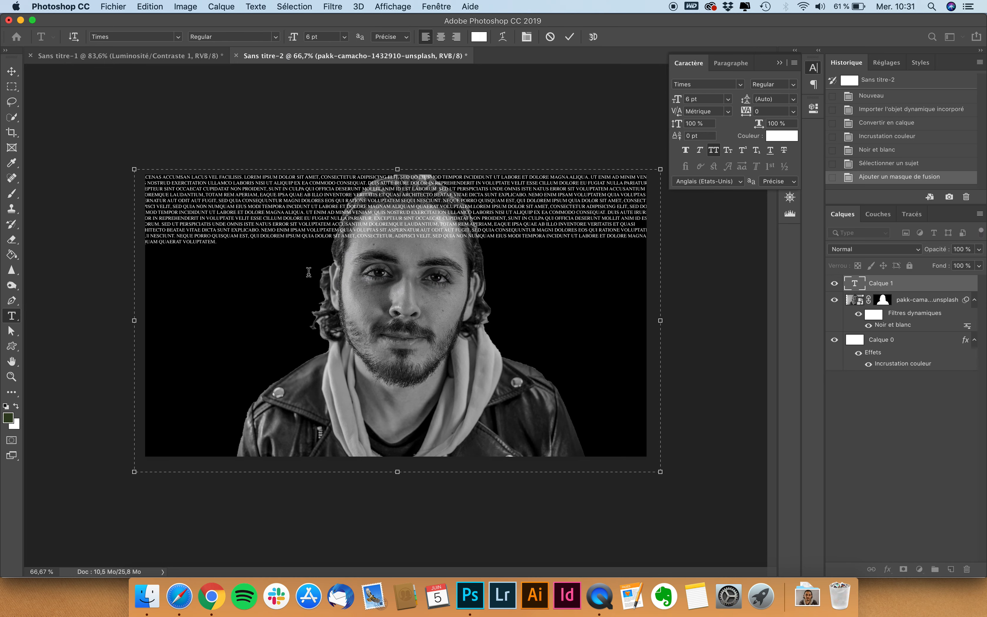
- Copy all the filler text, paste it repeatedly until the text box covers the whole canvas, and commit the text
left_click_drag(222, 242, 117, 162)
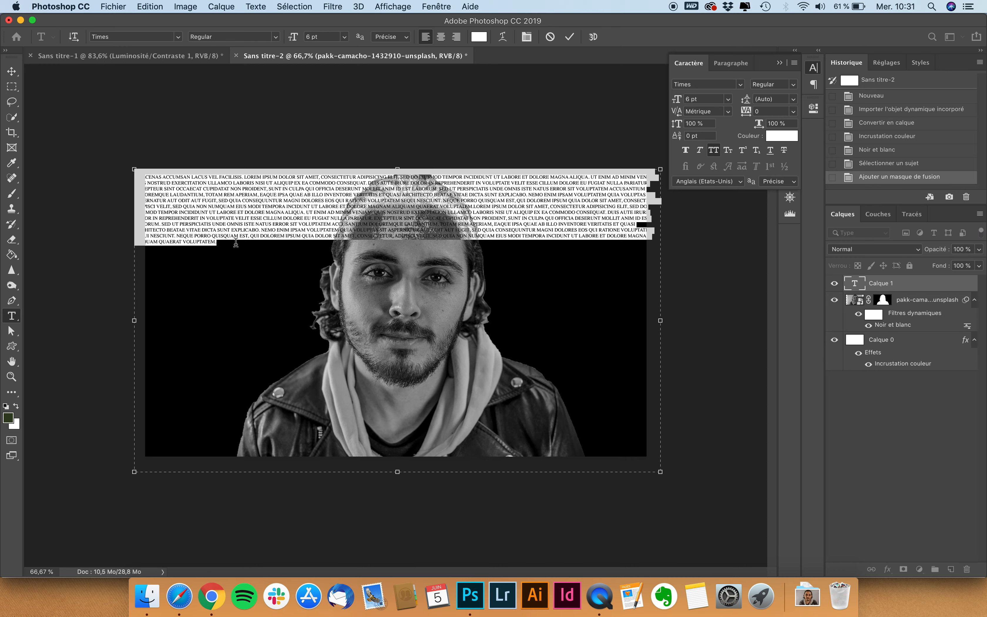
left_click(236, 243)
key("ctrl+v")
key("ctrl+v")
key("ctrl+v")
key("ctrl+v")
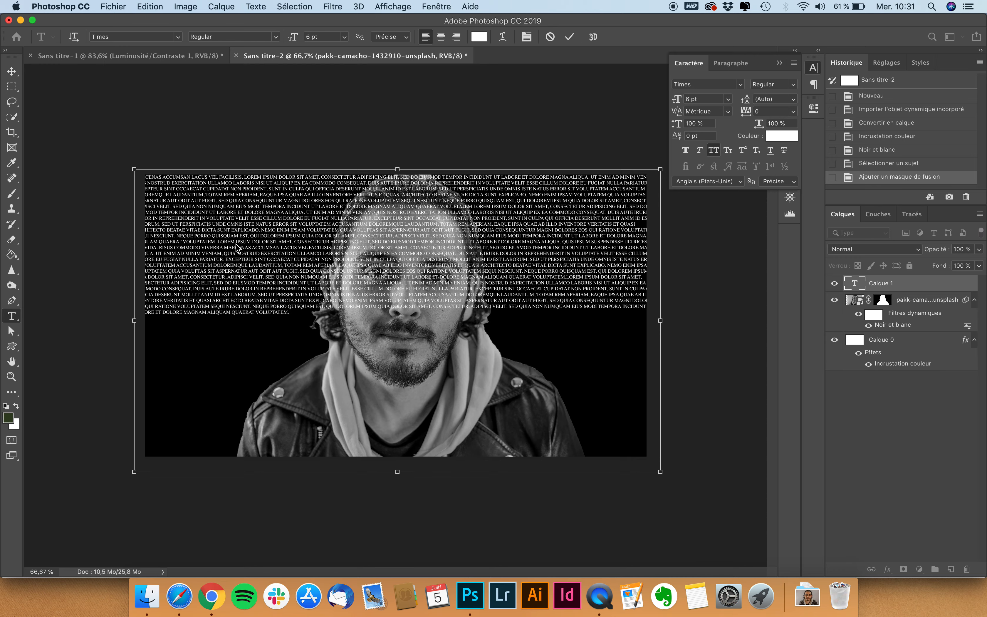
key("super+v")
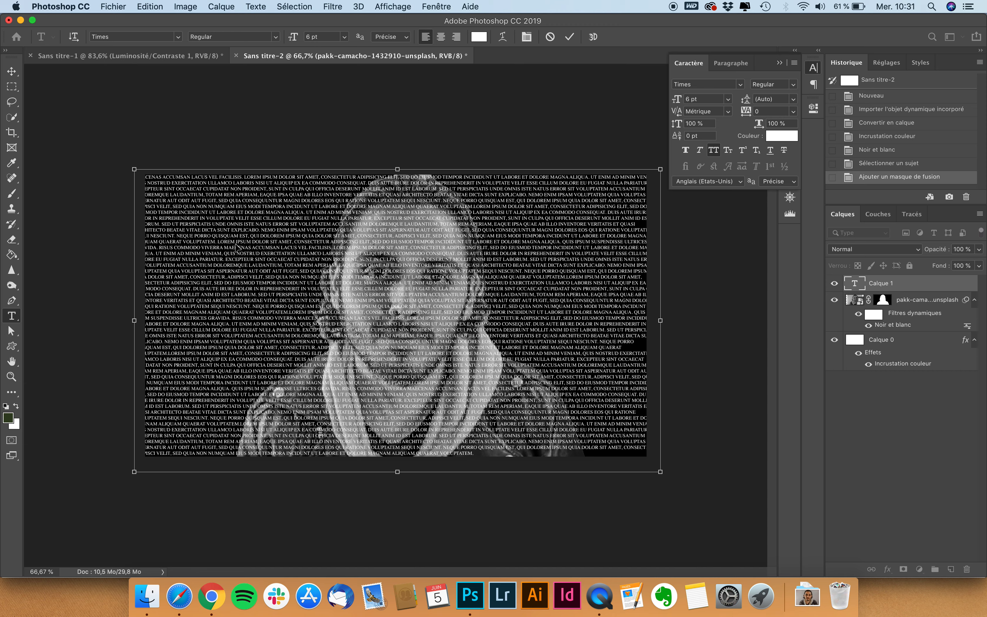
key("super+v")
left_click(12, 72)
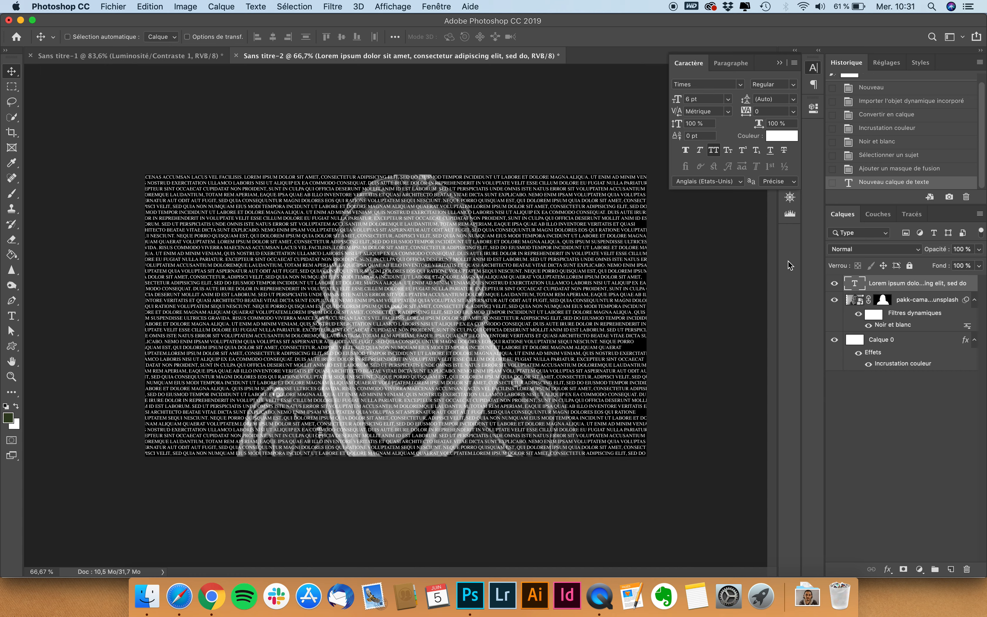
- Load the portrait layer's mask as a selection and add it as a layer mask on the text layer
left_click(889, 303, "shift")
left_click(883, 302, "shift")
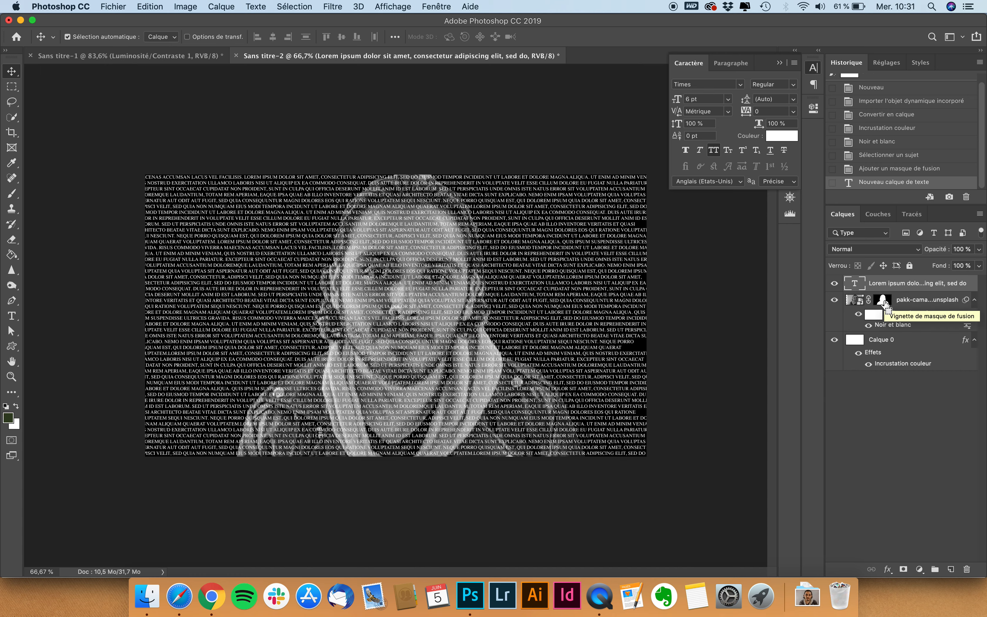
left_click(883, 303, "super")
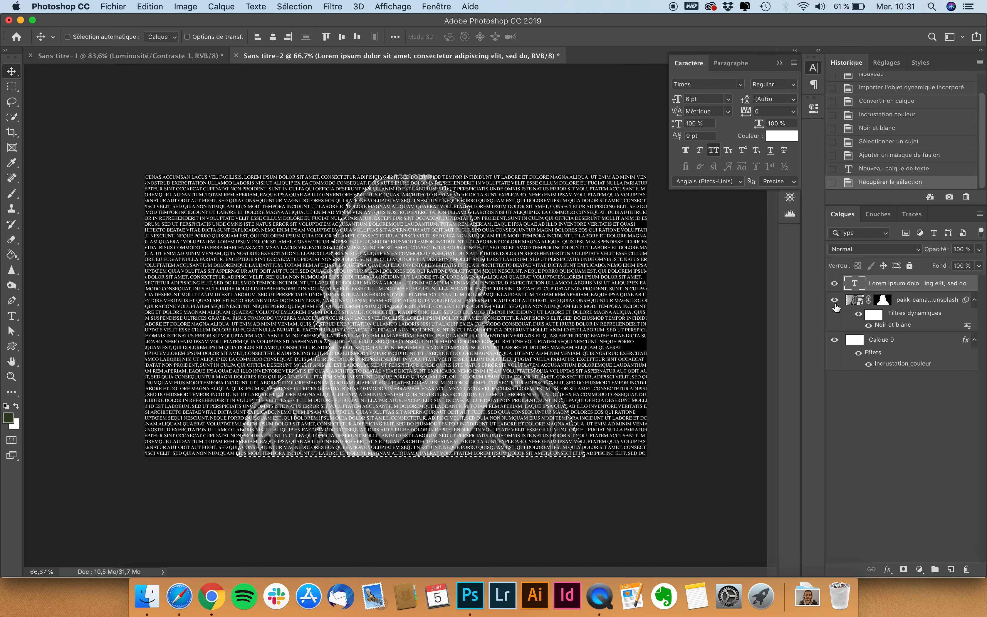
key("super")
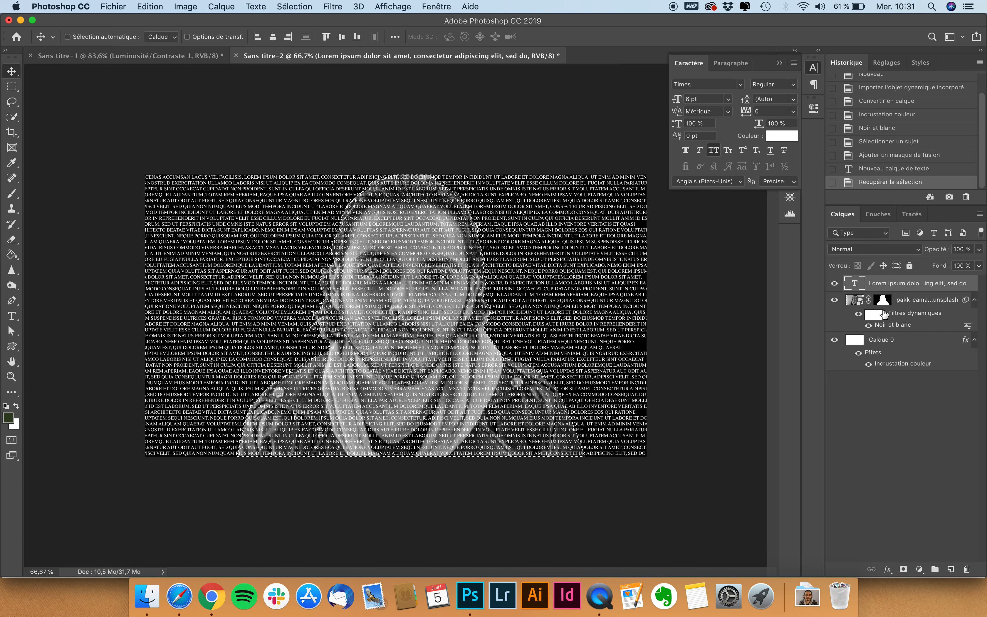
left_click(904, 569)
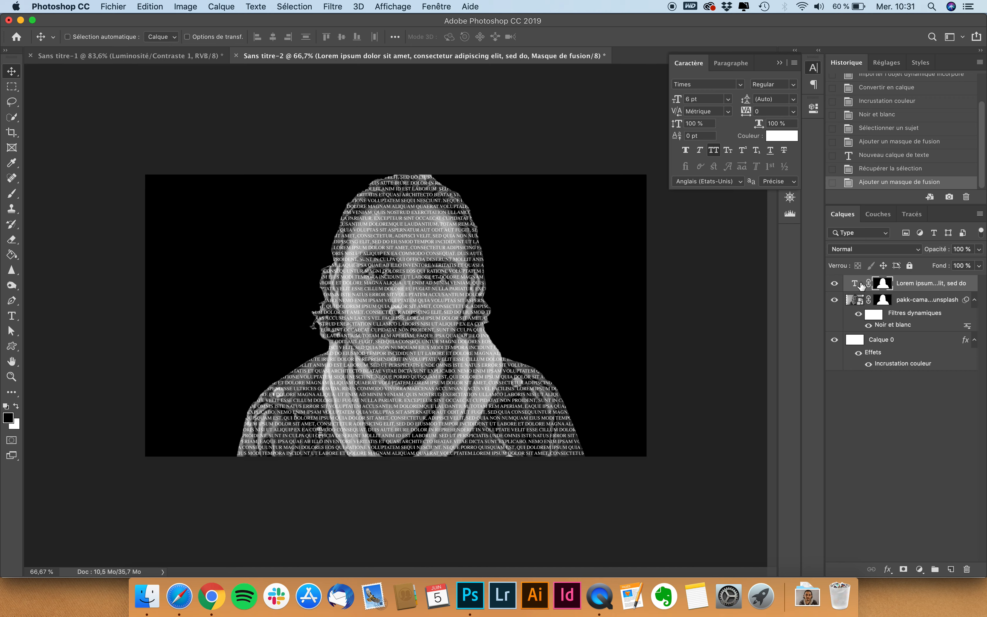
- Move the text layer directly beneath the portrait layer and clip the portrait to the text with a clipping mask
left_click(915, 287)
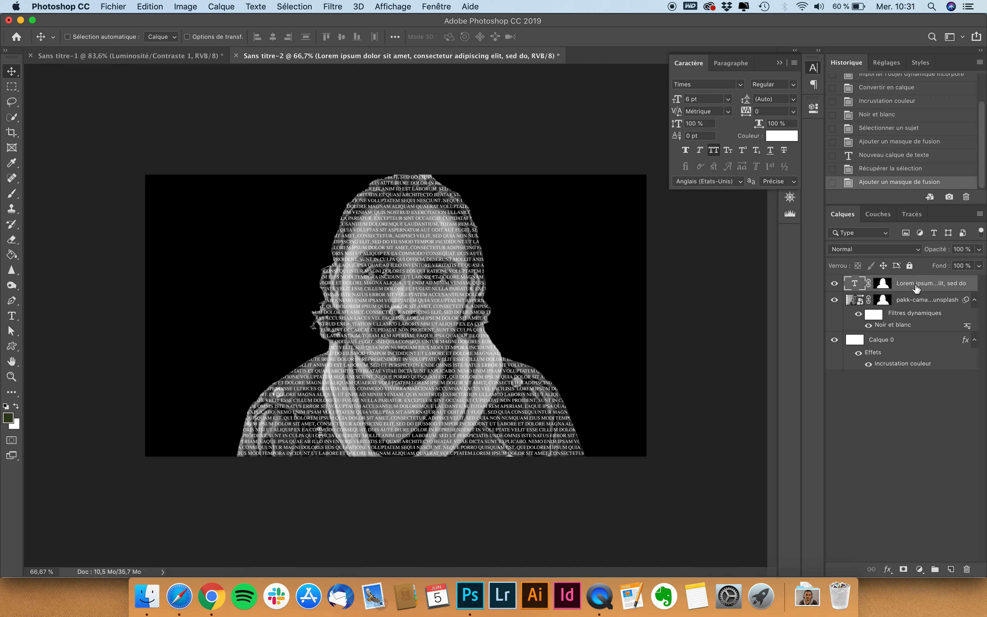
left_click_drag(920, 286, 912, 333)
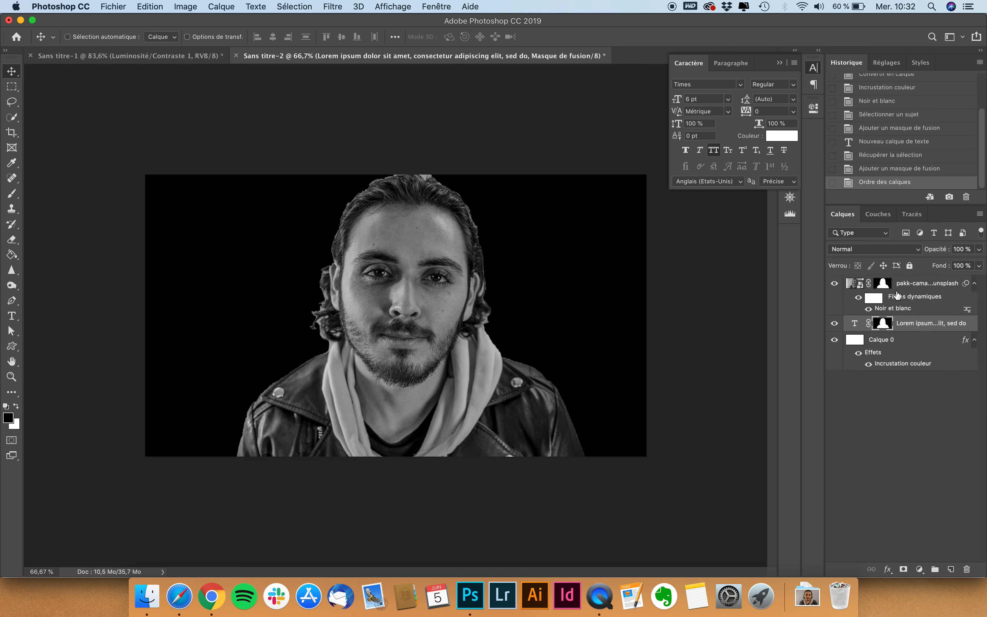
left_click(911, 288)
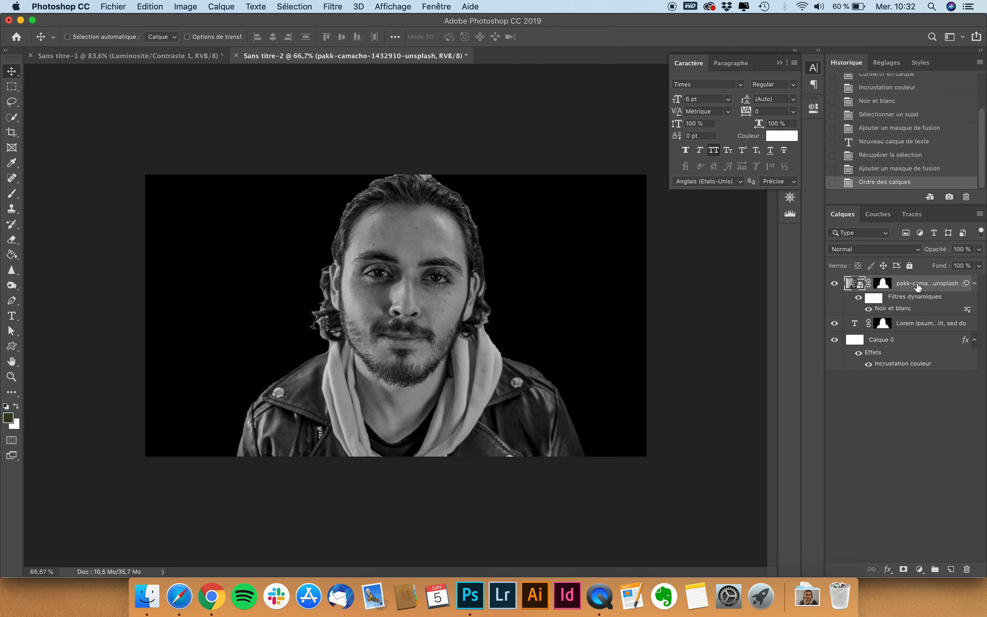
right_click(917, 287)
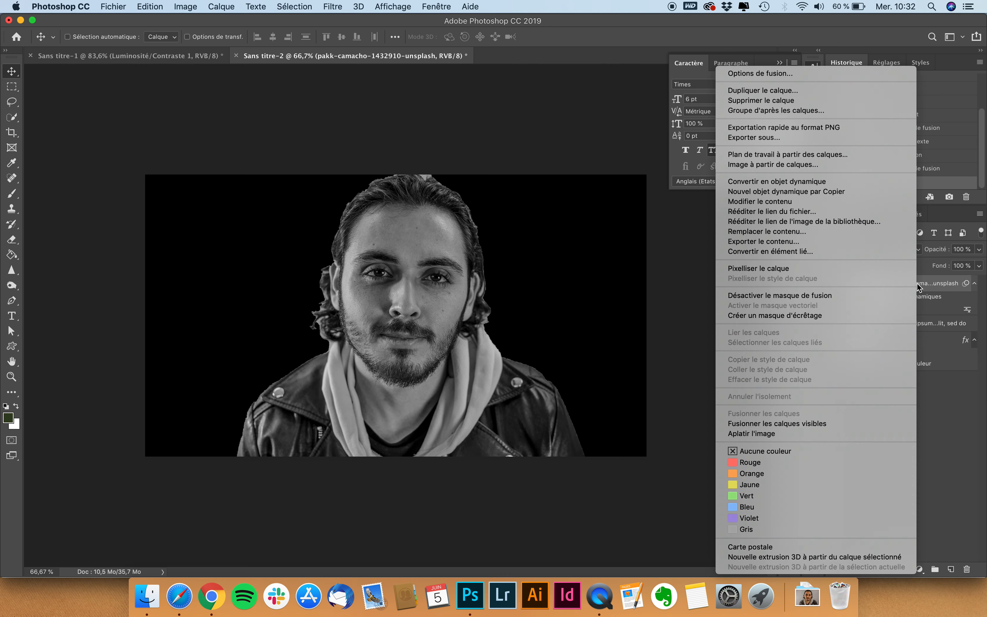
left_click(784, 316)
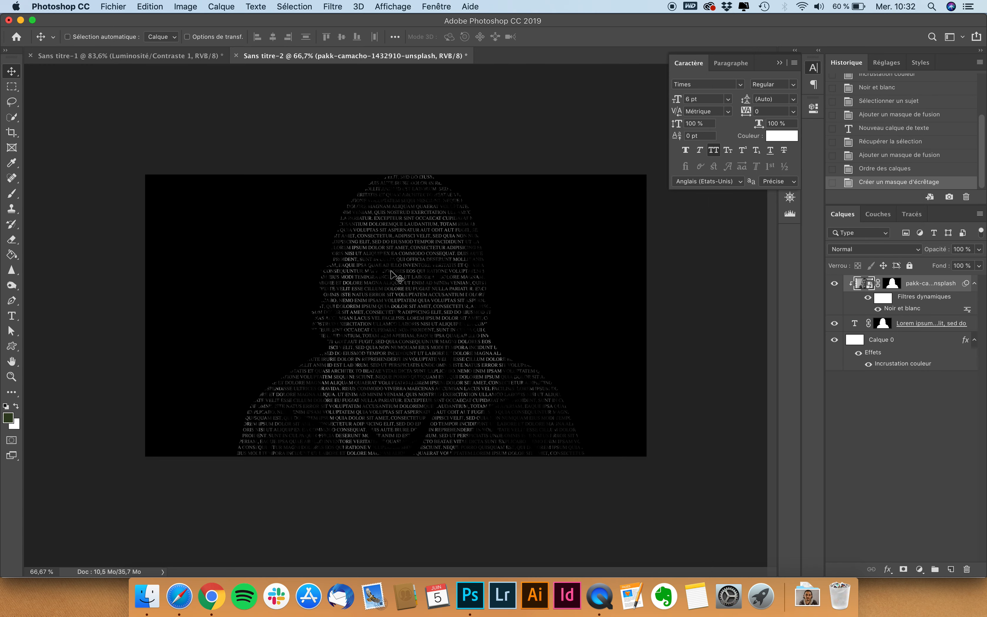
- Add a Brightness/Contrast adjustment layer above the clipped portrait, set its brightness to 70 and adjust its contrast
key("super+plus")
scroll(391, 271, "up", 1)
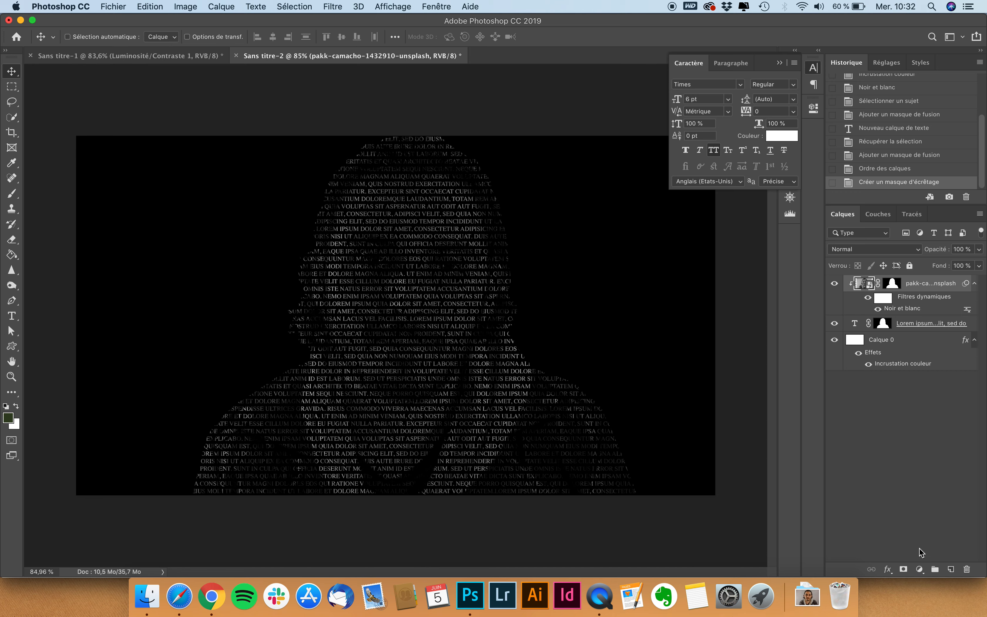
left_click(919, 569)
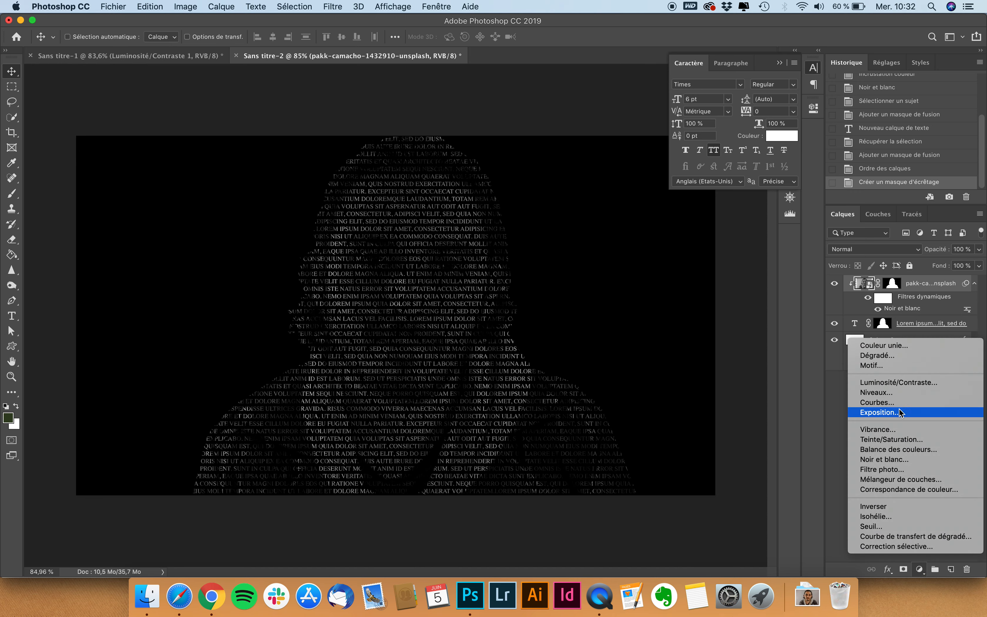
left_click(895, 384)
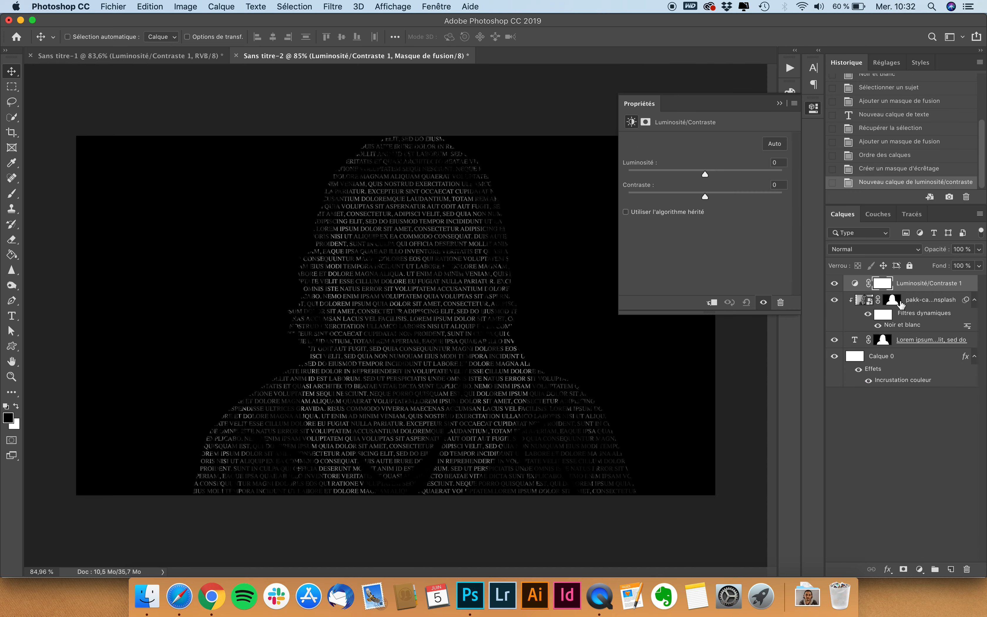
left_click_drag(705, 176, 742, 175)
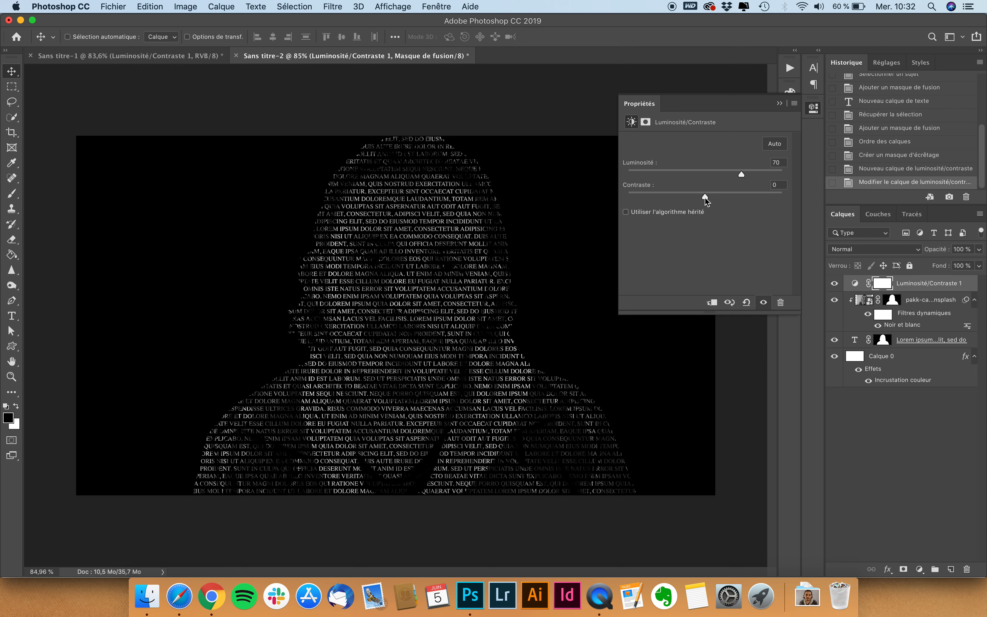
left_click_drag(735, 204, 748, 208)
left_click(635, 105)
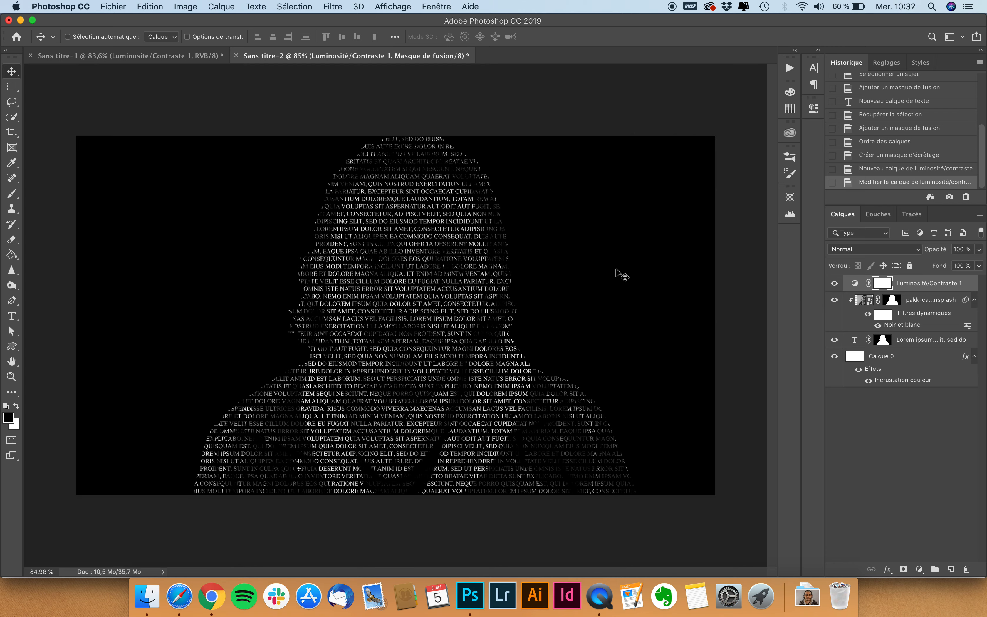
- Apply Levels to the portrait layer with input levels of 27 for shadows, 0,92 for midtones and 211 for highlights
key("super+minus")
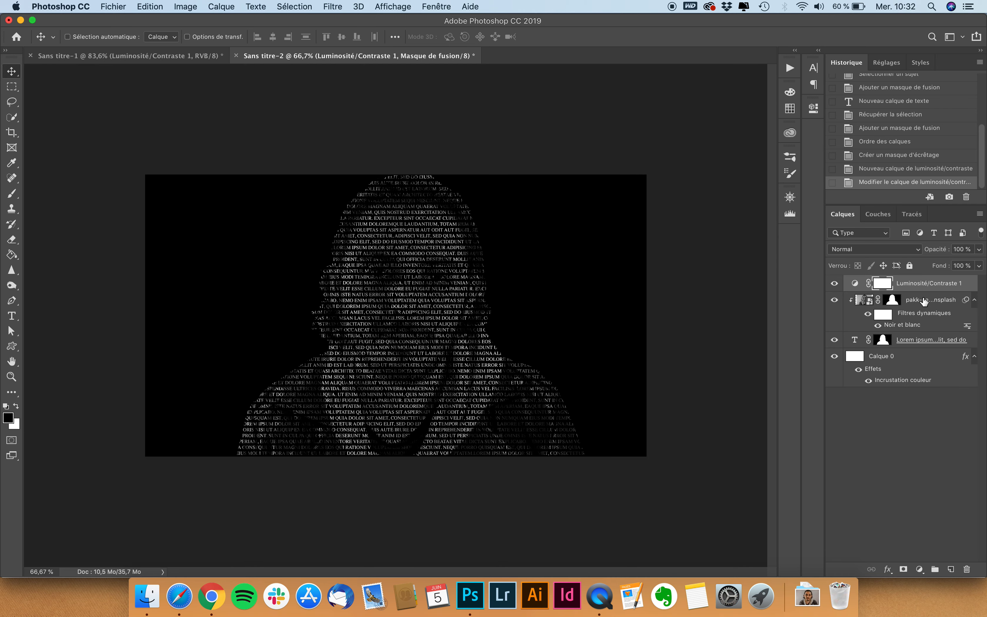
left_click(902, 296)
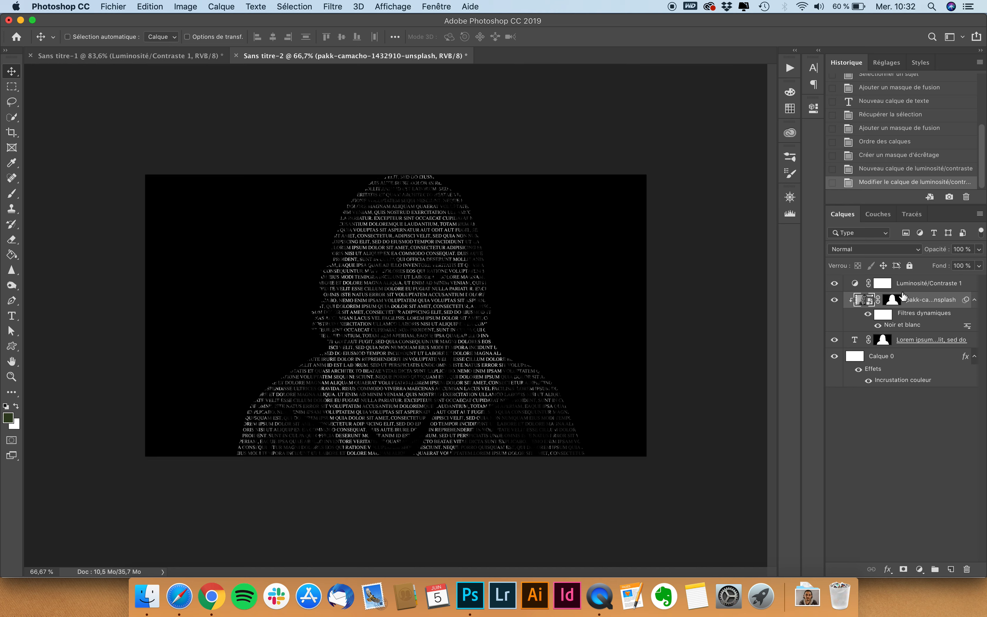
left_click(188, 6)
mouse_move(203, 39)
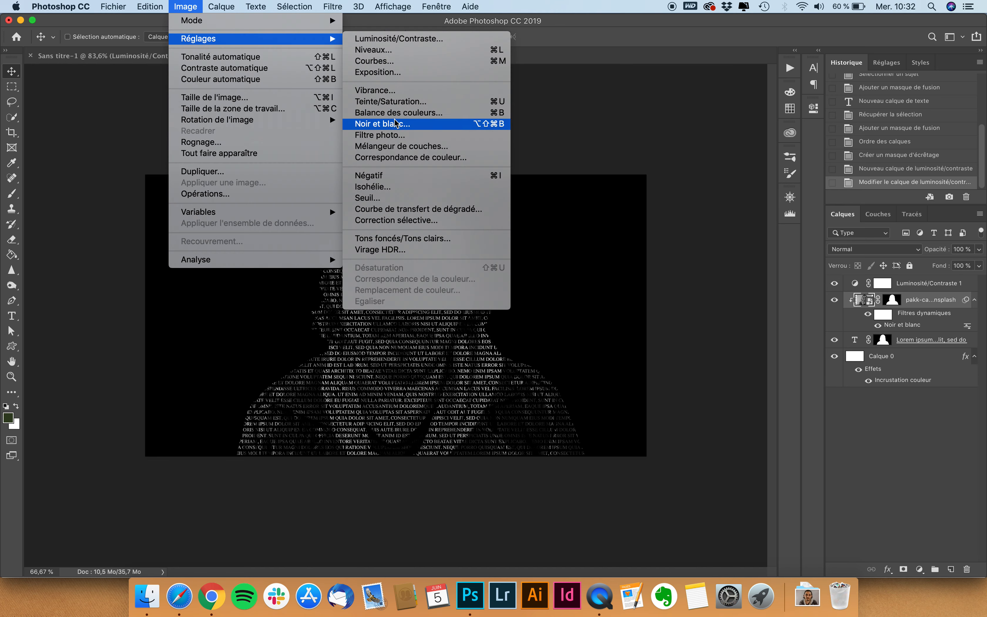
left_click(385, 50)
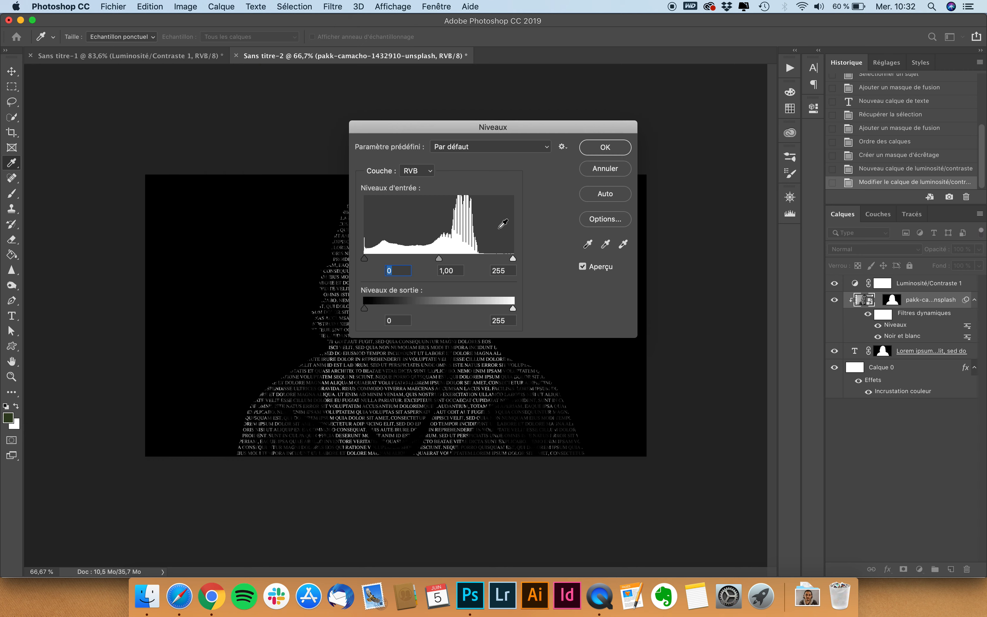
left_click_drag(402, 130, 609, 126)
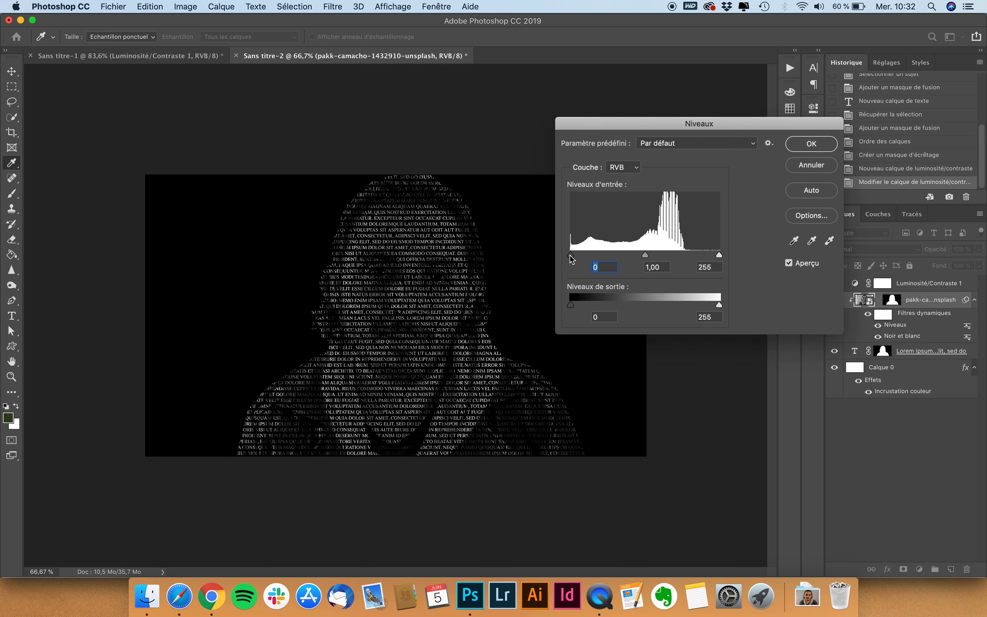
left_click_drag(569, 255, 587, 257)
left_click_drag(720, 257, 694, 259)
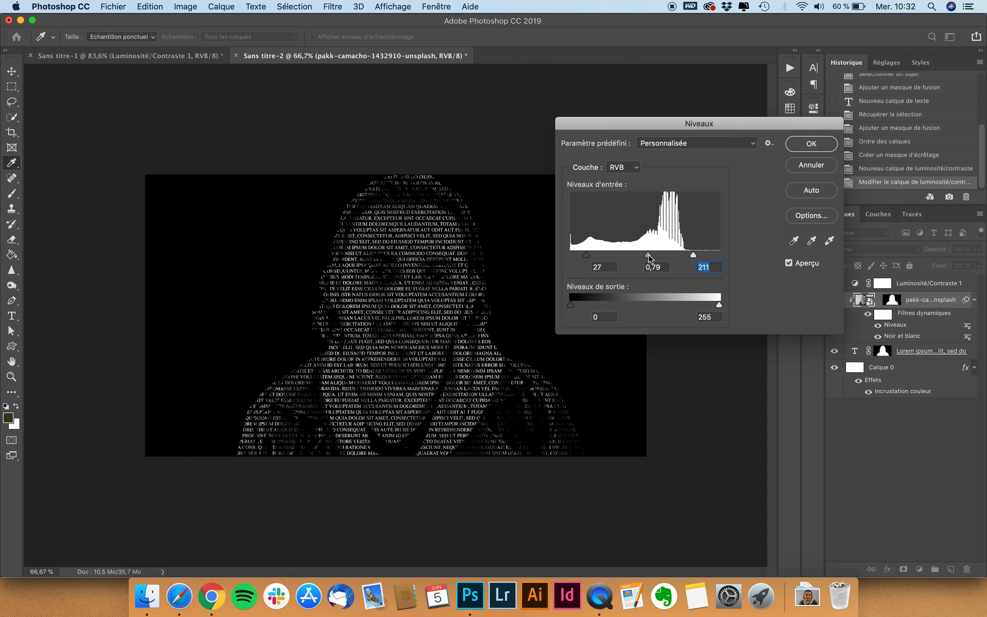
mouse_move(638, 254)
left_mouse_down()
mouse_move(627, 255)
mouse_move(645, 255)
left_mouse_up()
left_click(643, 255)
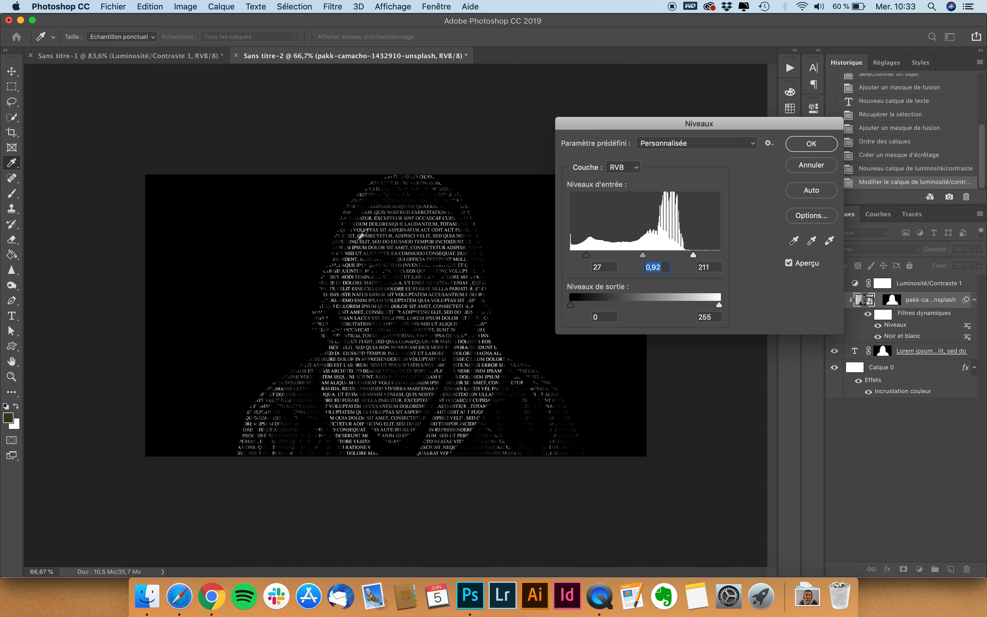
left_click(821, 146)
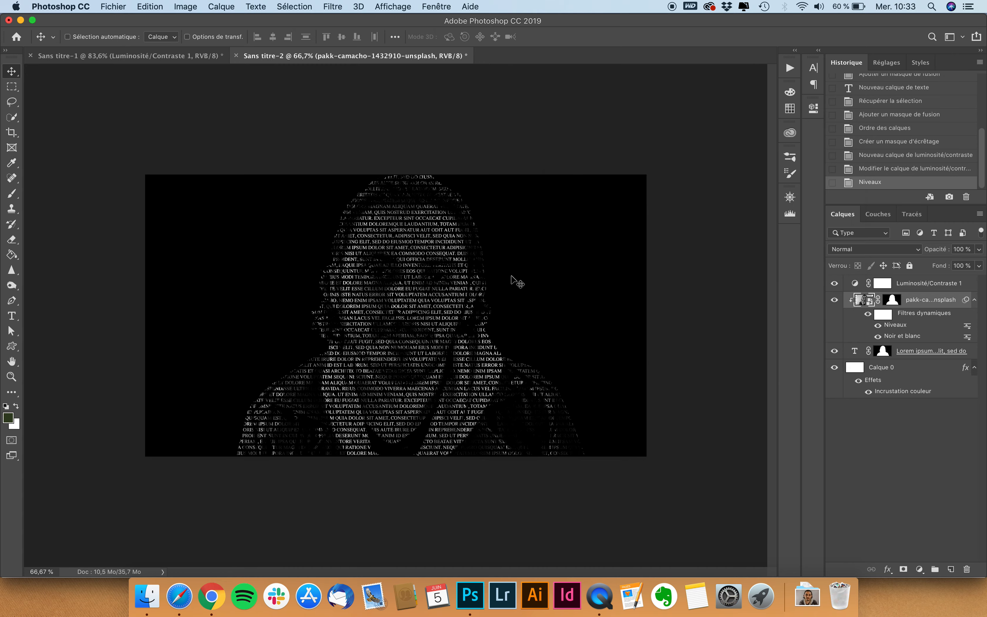
- Target the text layer's mask with the Brush tool, using a soft round tip at 100% opacity
scroll(514, 281, "up", 2)
scroll(465, 181, "up", 3)
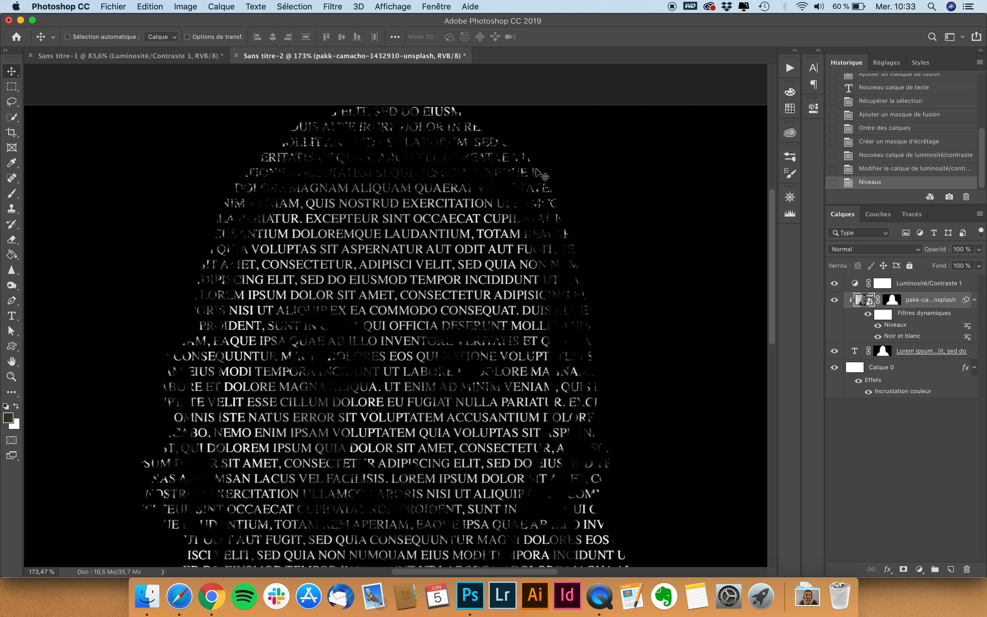
scroll(579, 242, "down", 3)
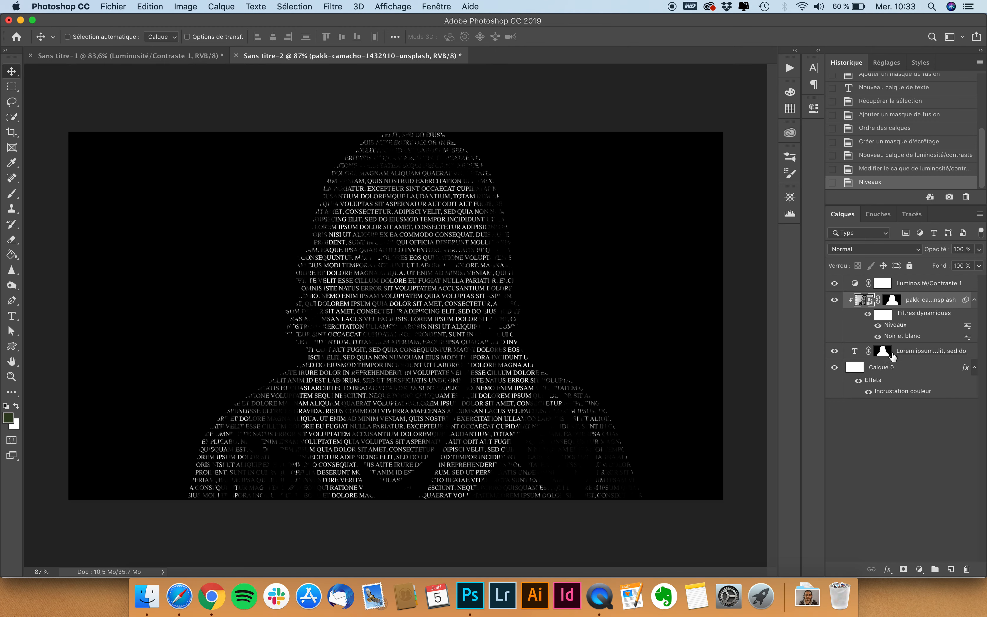
left_click(882, 351)
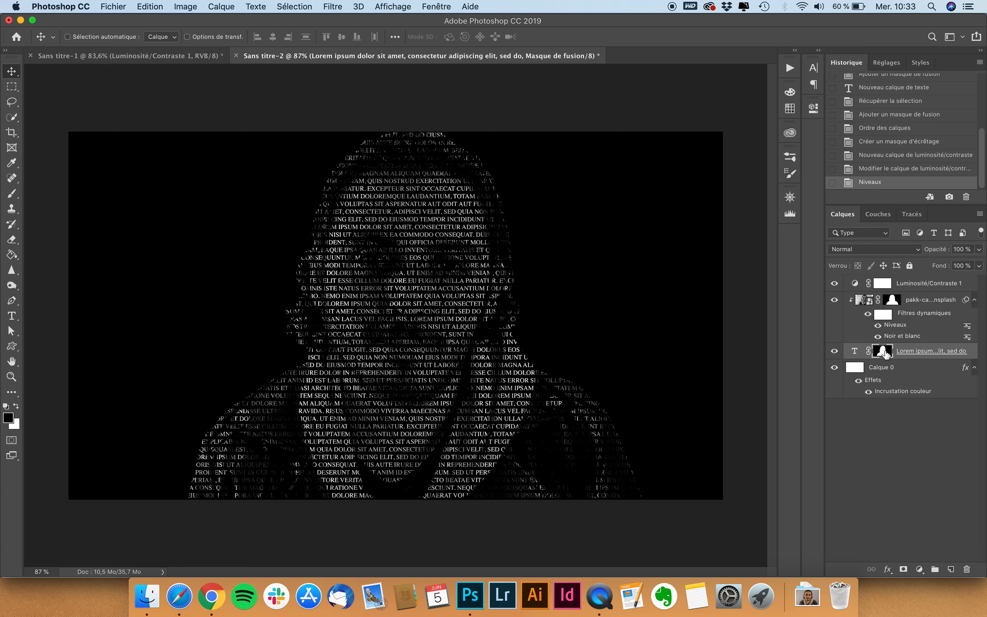
left_click(12, 195)
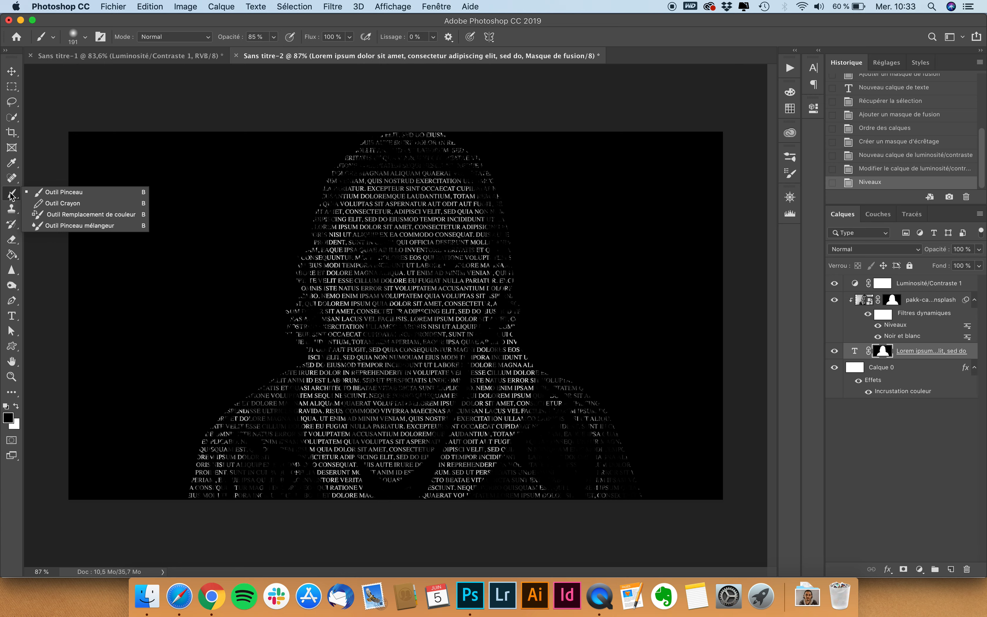
left_click(77, 38)
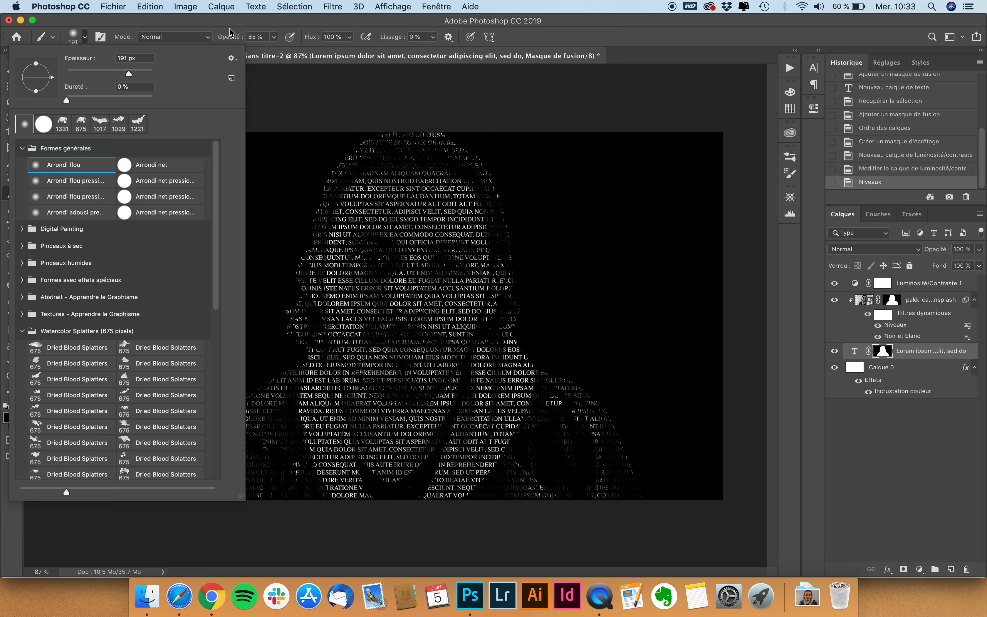
left_click(247, 25)
left_click(273, 37)
left_click_drag(275, 52, 282, 51)
left_click(247, 25)
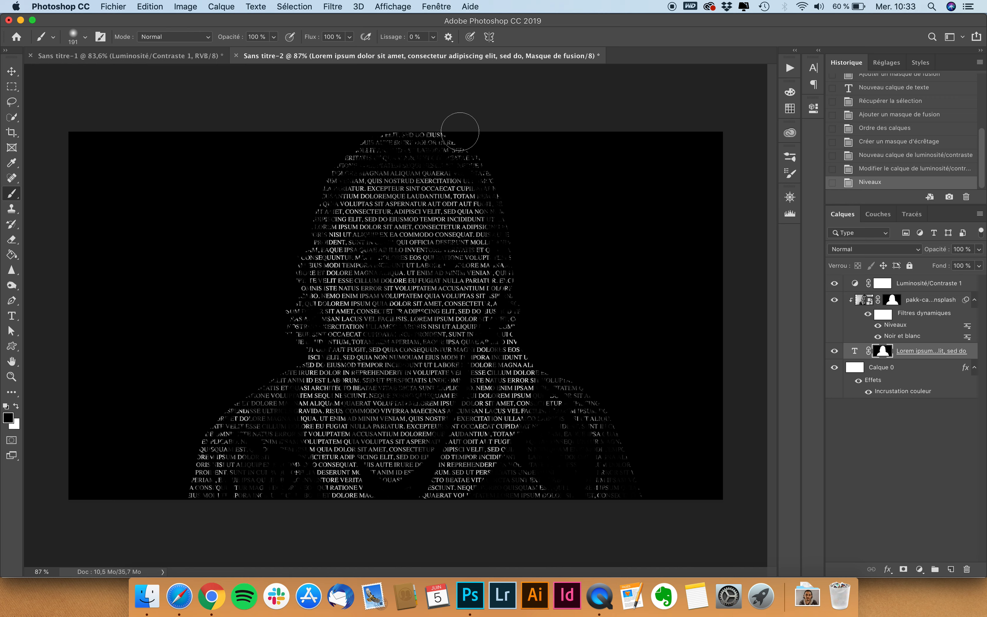
- Paint the text layer's mask black with a 306 px soft brush to fade the portrait's right edge and the left side of the head
mouse_move(505, 156)
left_mouse_down()
mouse_move(513, 158)
mouse_move(501, 157)
left_mouse_up()
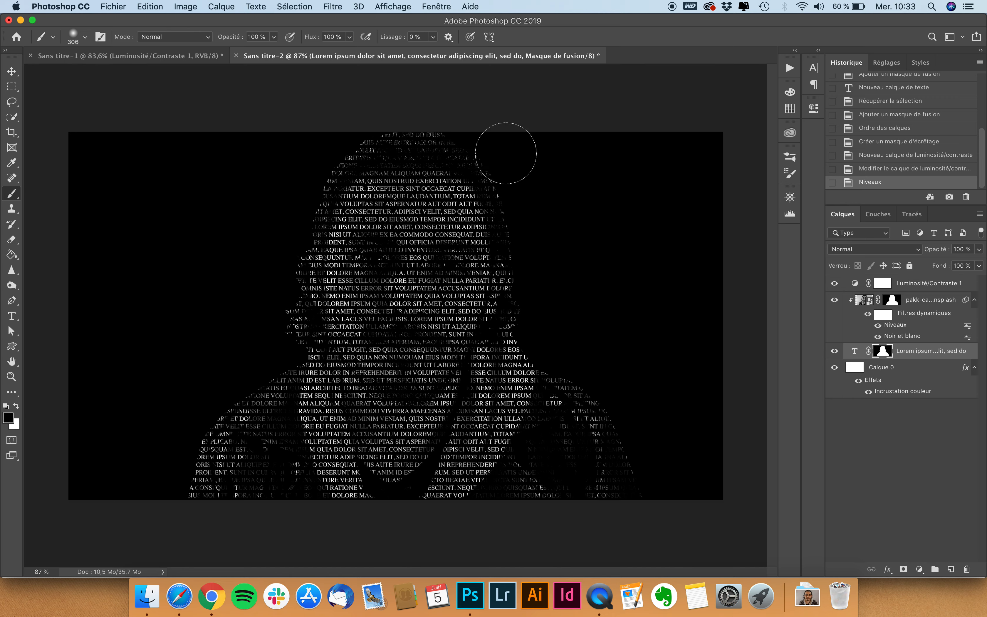
left_click_drag(533, 221, 538, 269)
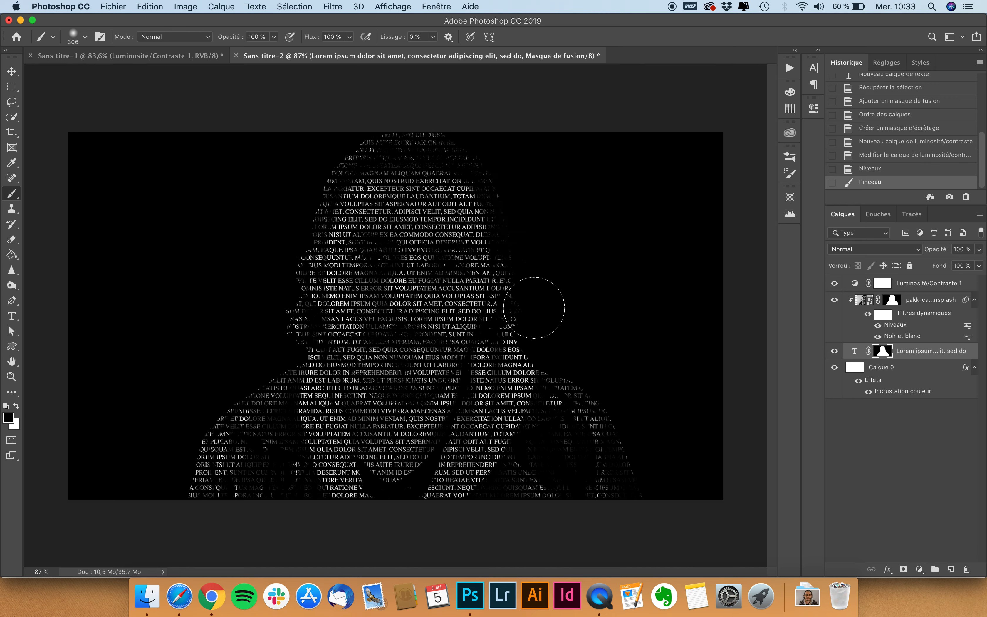
mouse_move(539, 316)
left_mouse_down()
mouse_move(550, 315)
mouse_move(564, 346)
mouse_move(581, 353)
mouse_move(572, 358)
mouse_move(620, 388)
mouse_move(676, 506)
left_mouse_up()
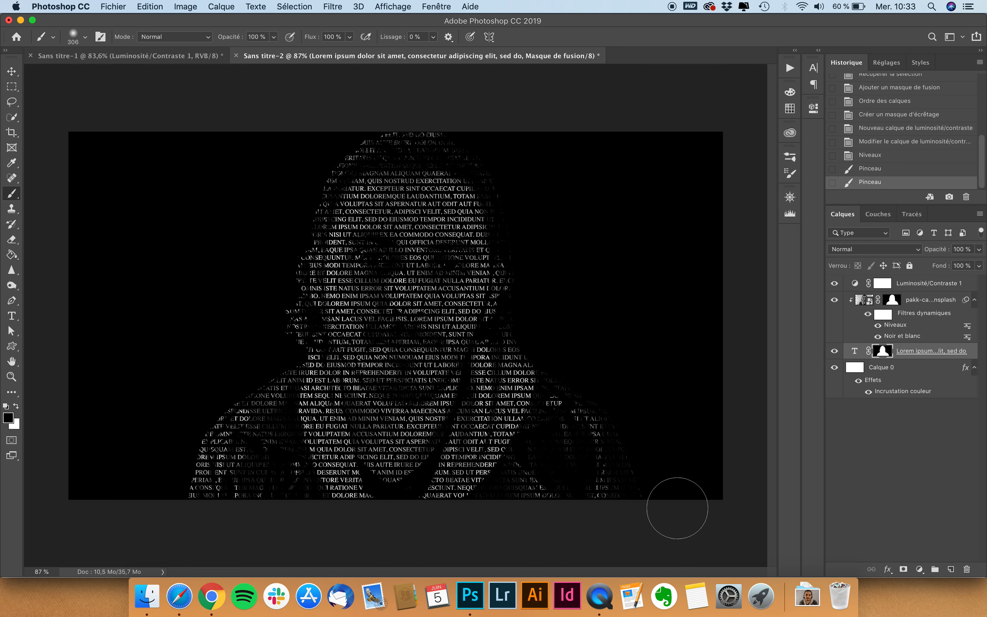
mouse_move(362, 156)
left_mouse_down()
mouse_move(399, 99)
mouse_move(373, 101)
mouse_move(321, 139)
mouse_move(282, 209)
mouse_move(273, 262)
left_mouse_up()
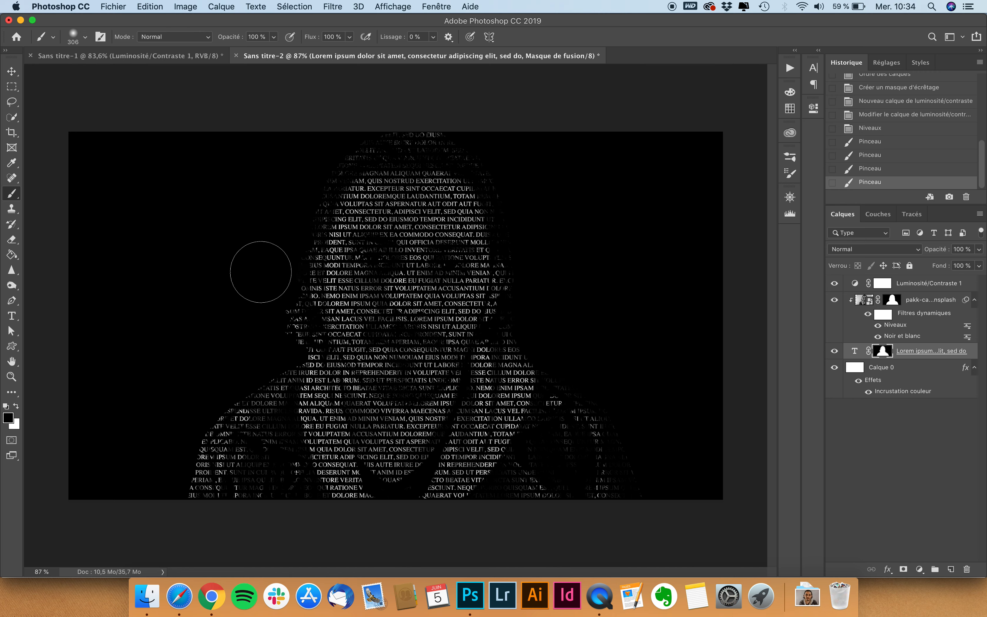
left_click(242, 224)
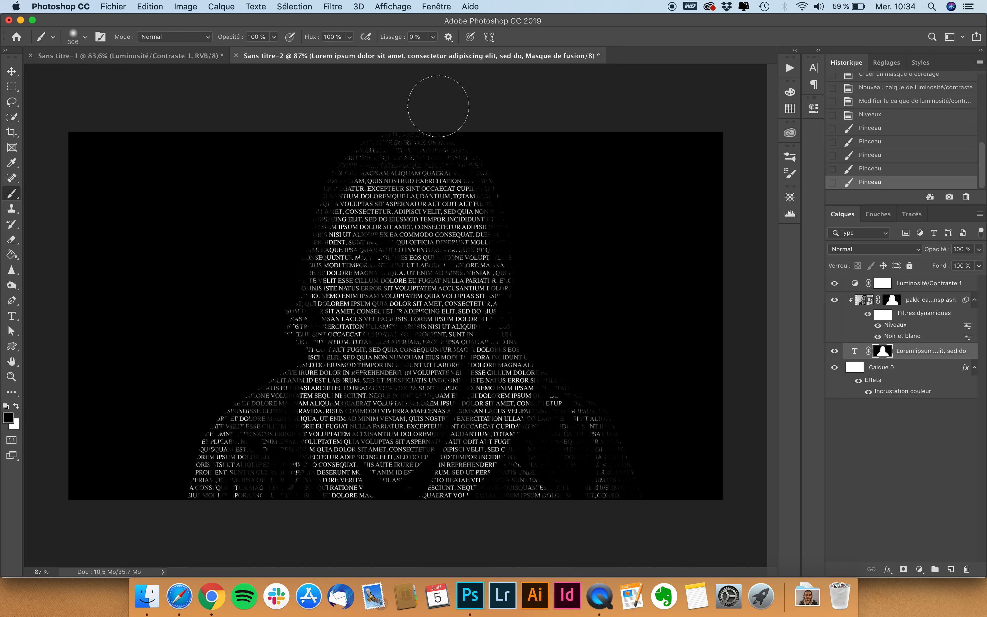
mouse_move(432, 107)
left_mouse_down()
mouse_move(475, 110)
mouse_move(409, 107)
mouse_move(295, 135)
left_mouse_up()
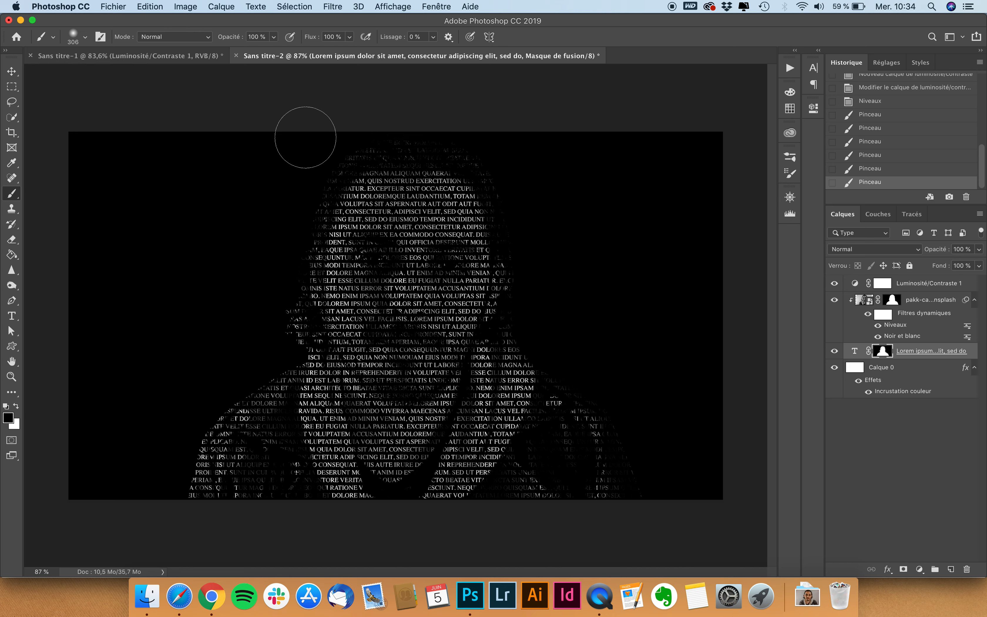
key("super+z")
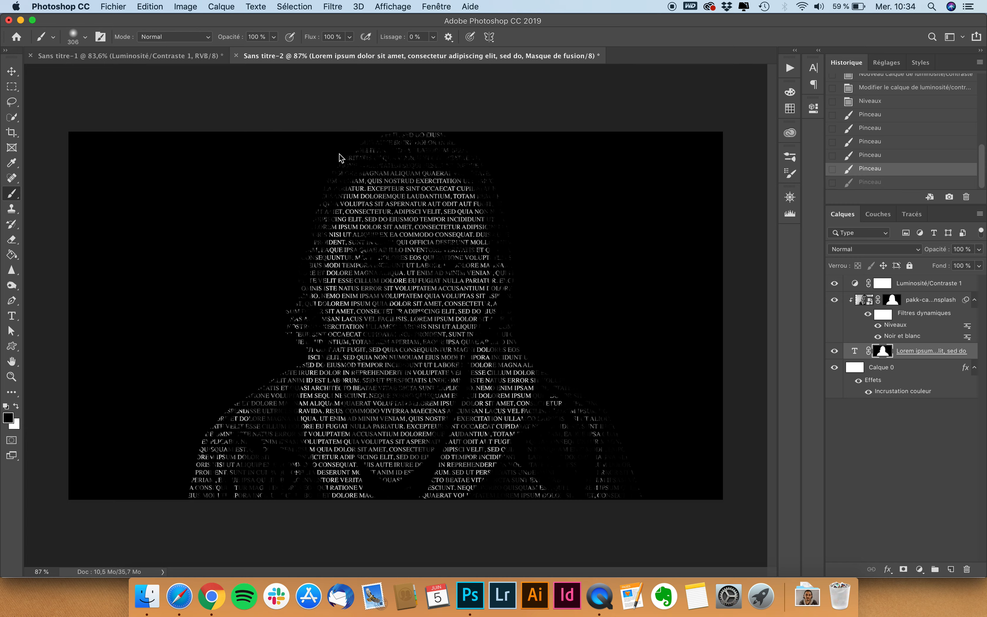
key("super+z")
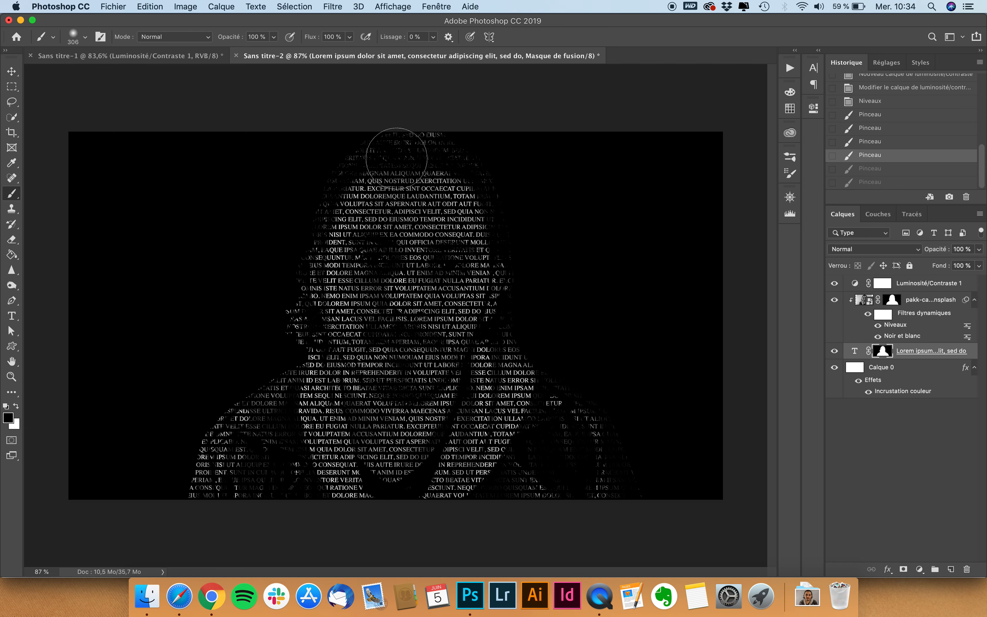
- Fade the left shoulder edge with a black brush stroke on the text layer's mask, then switch to the Move tool
mouse_move(268, 328)
left_mouse_down()
mouse_move(254, 369)
mouse_move(243, 361)
mouse_move(205, 396)
mouse_move(155, 493)
mouse_move(182, 415)
mouse_move(211, 376)
mouse_move(242, 359)
mouse_move(187, 394)
left_mouse_up()
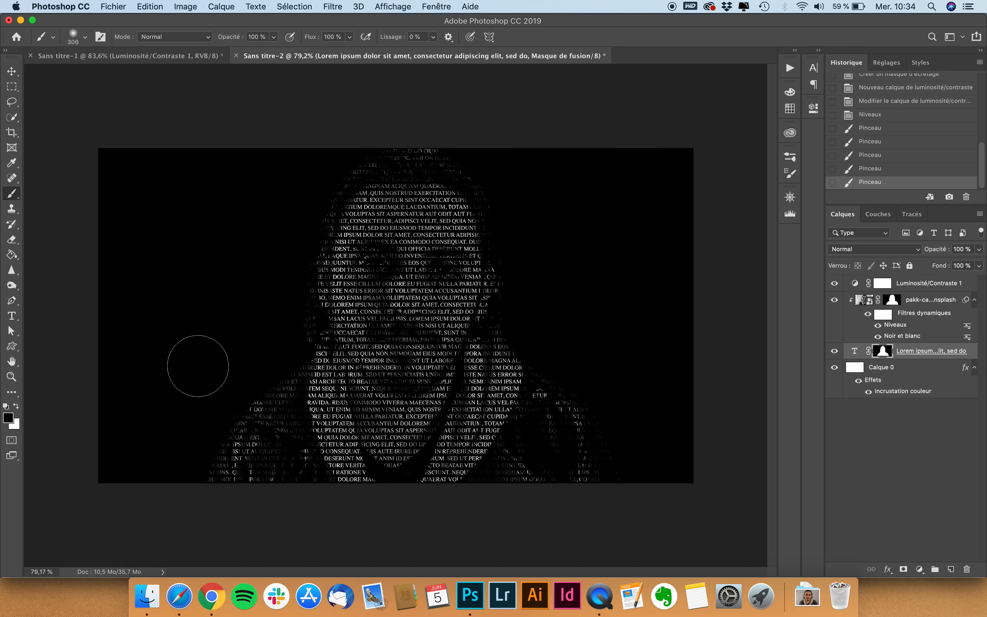
key("super+minus")
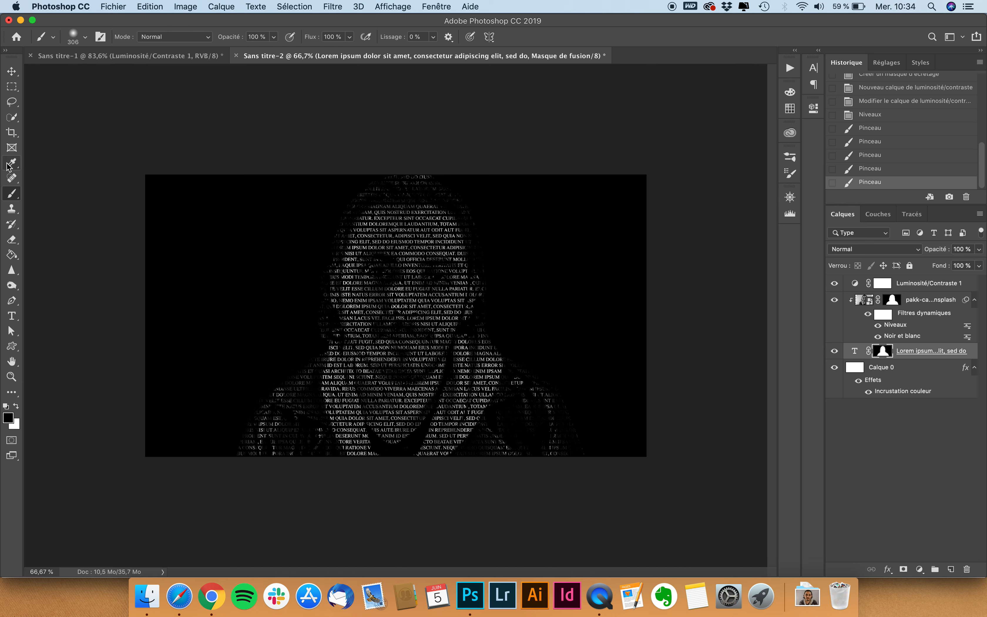
left_click(11, 72)
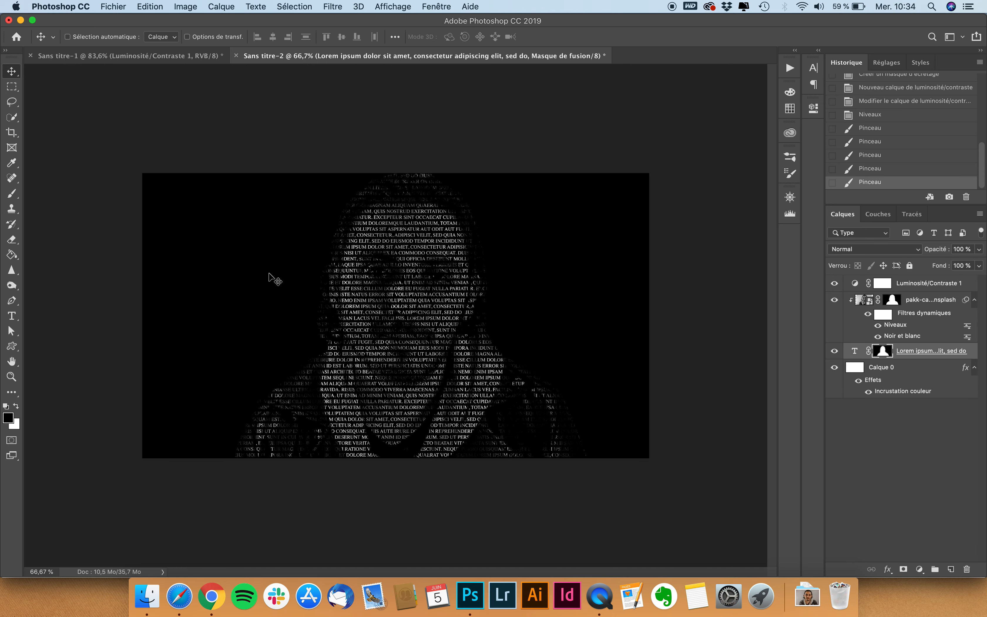
scroll(269, 279, "up", 2)
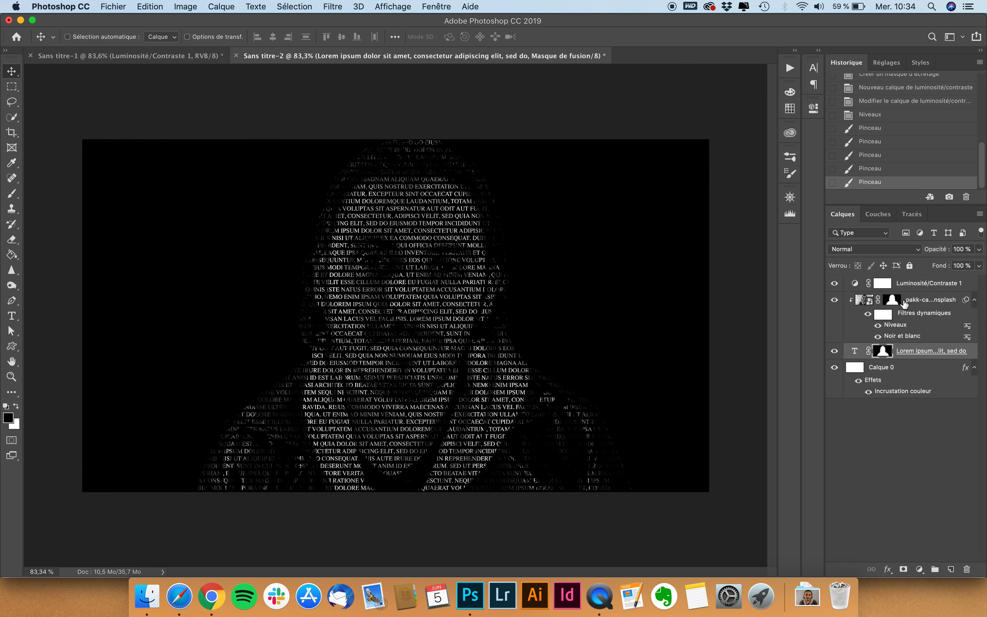
- Set the Brightness/Contrast adjustment layer's brightness to 75 and contrast to 42
double_click(855, 284)
left_click(748, 173)
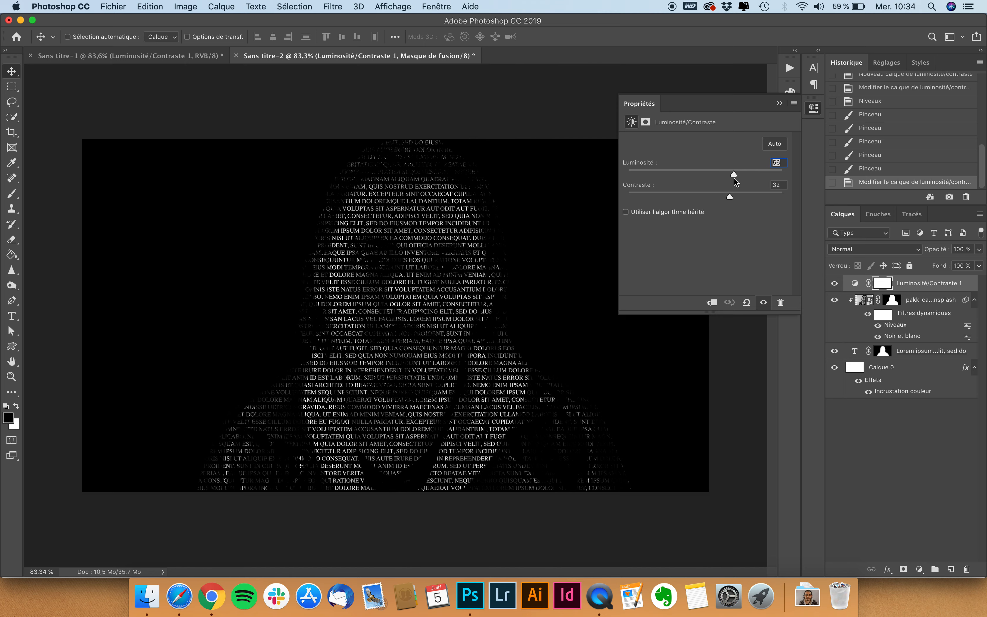
left_click_drag(741, 179, 744, 179)
left_click_drag(738, 195, 738, 195)
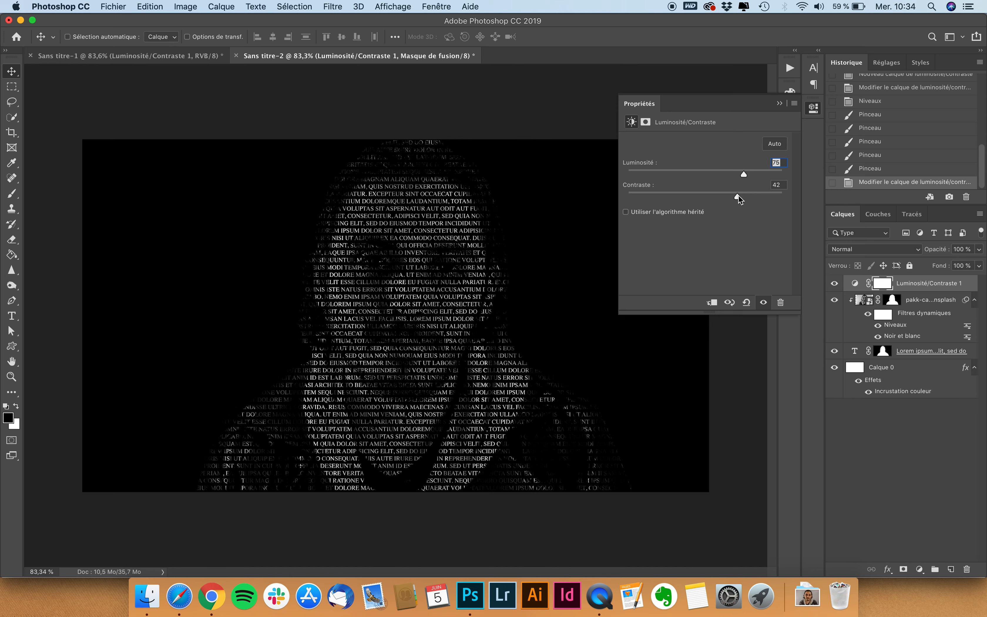
left_click(638, 107)
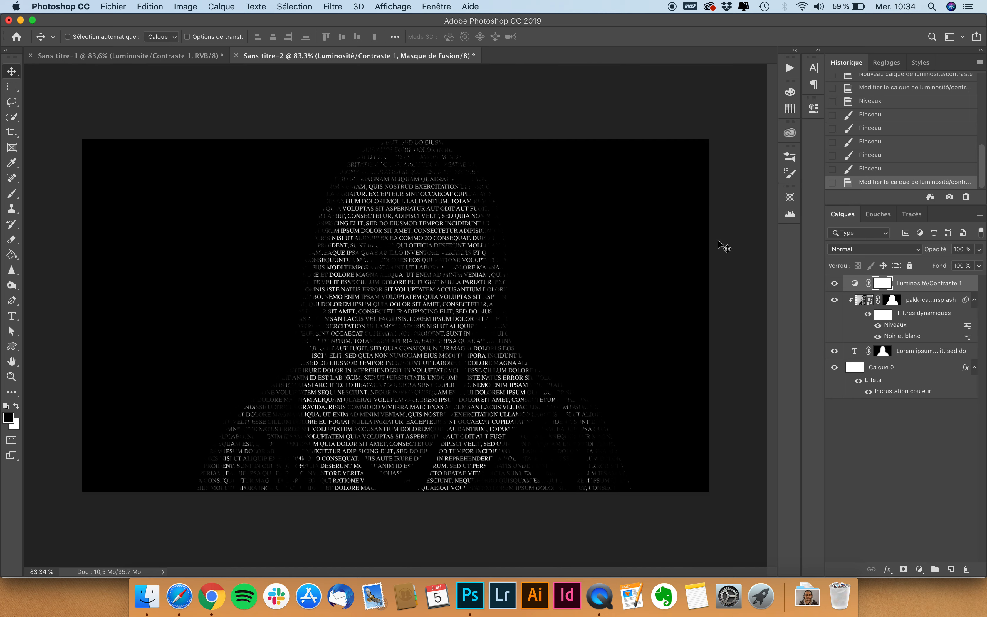
- Edit the portrait's Levels smart filter, setting the highlights input to 225 and readjusting the midtones and shadows inputs
double_click(900, 326)
mouse_move(695, 254)
left_mouse_down()
mouse_move(687, 255)
mouse_move(701, 255)
left_mouse_up()
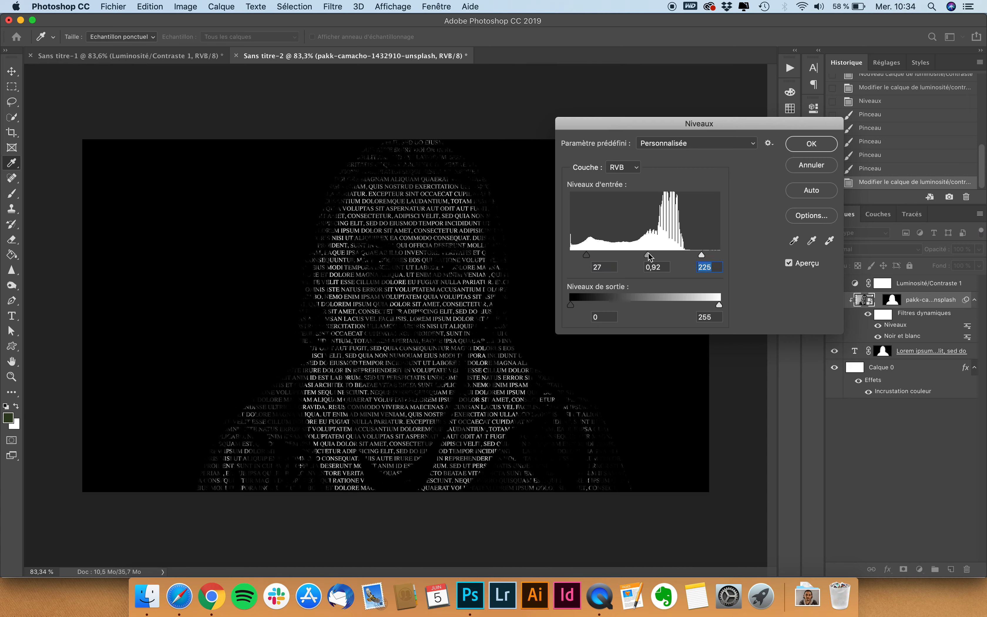
left_click_drag(642, 255, 652, 255)
left_click_drag(591, 255, 583, 256)
left_click(808, 146)
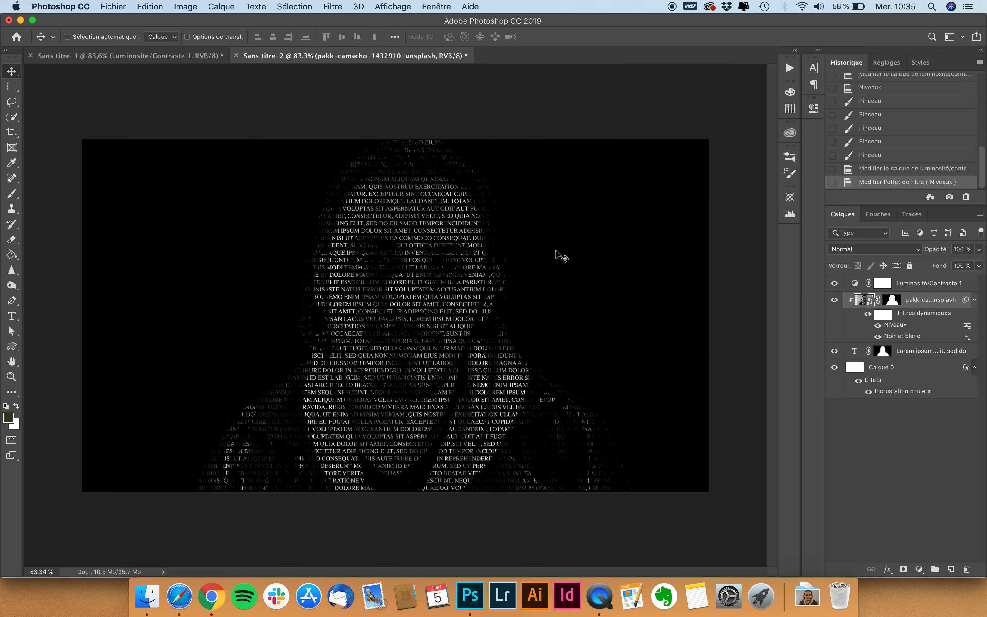